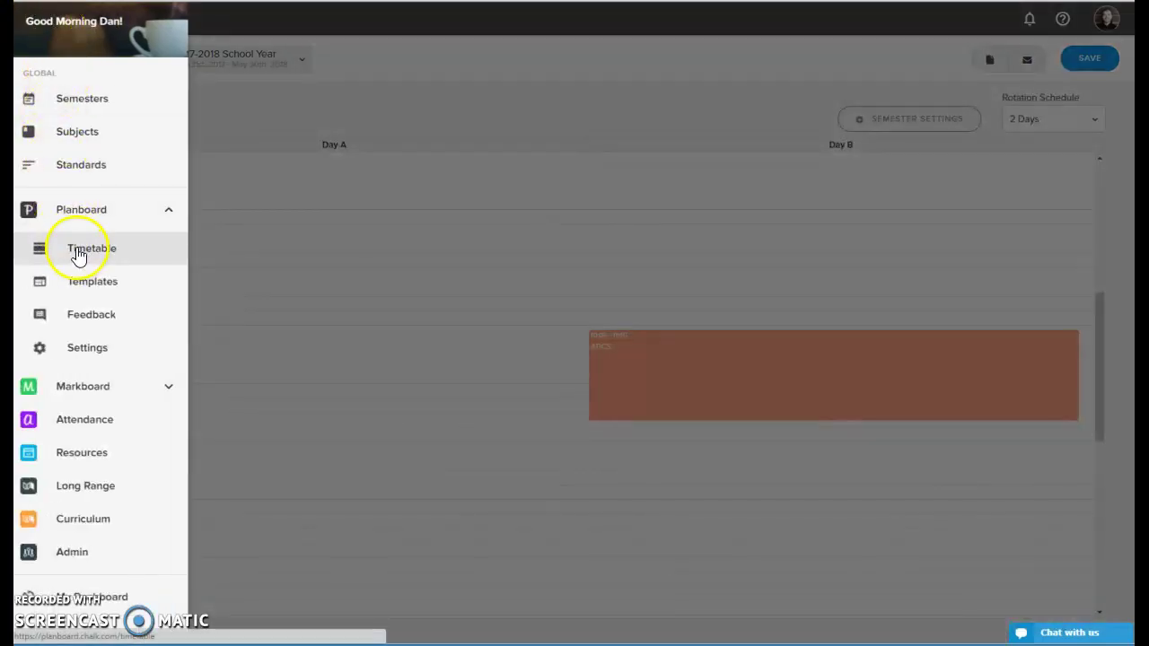
{"action": "left_click", "coordinate": [400, 106]}
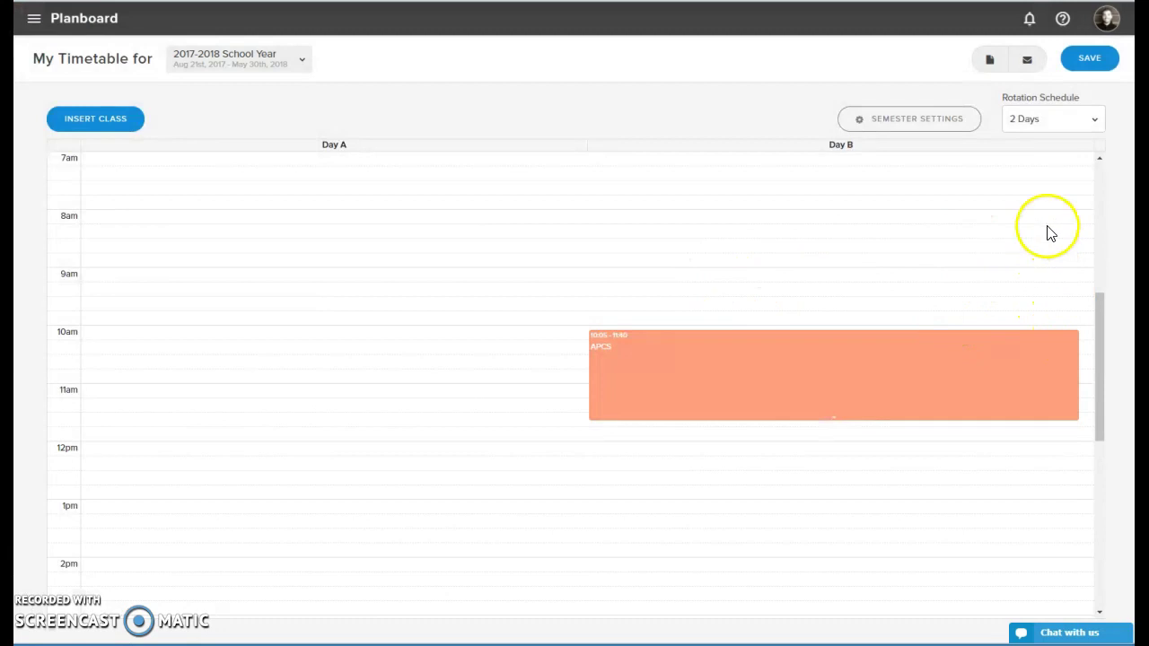
{"action": "scroll", "coordinate": [993, 408], "scroll_direction": "down", "scroll_amount": 2}
{"action": "scroll", "coordinate": [1014, 368], "scroll_direction": "down", "scroll_amount": 1}
{"action": "scroll", "coordinate": [1023, 350], "scroll_direction": "up", "scroll_amount": 2}
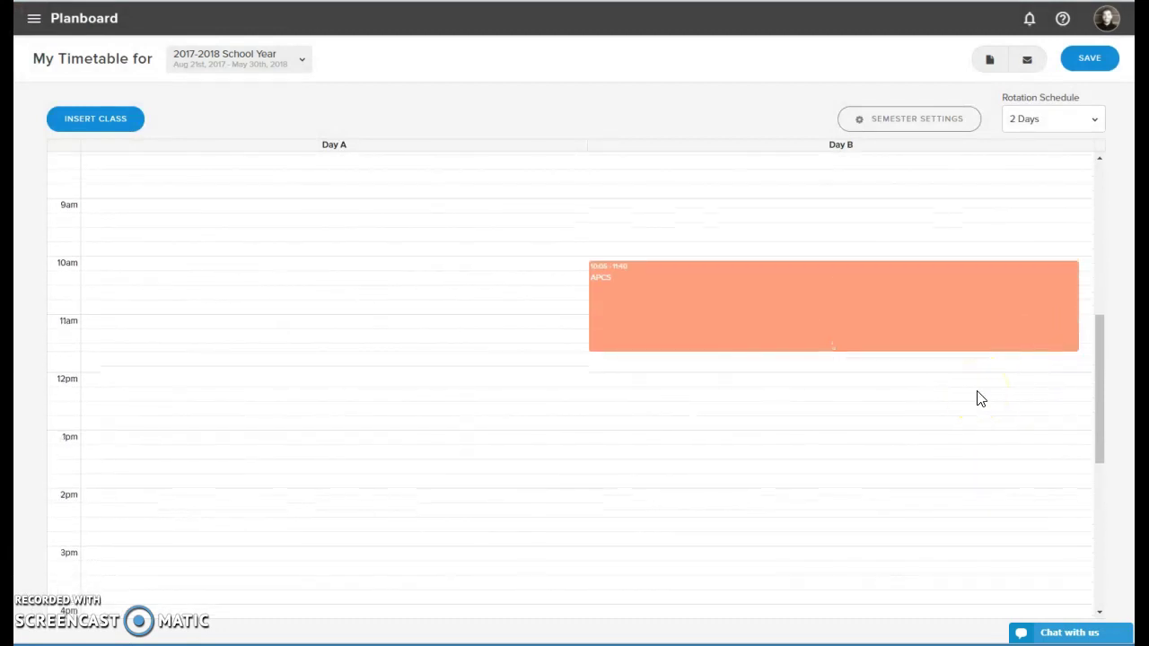
{"action": "scroll", "coordinate": [977, 395], "scroll_direction": "up", "scroll_amount": 2}
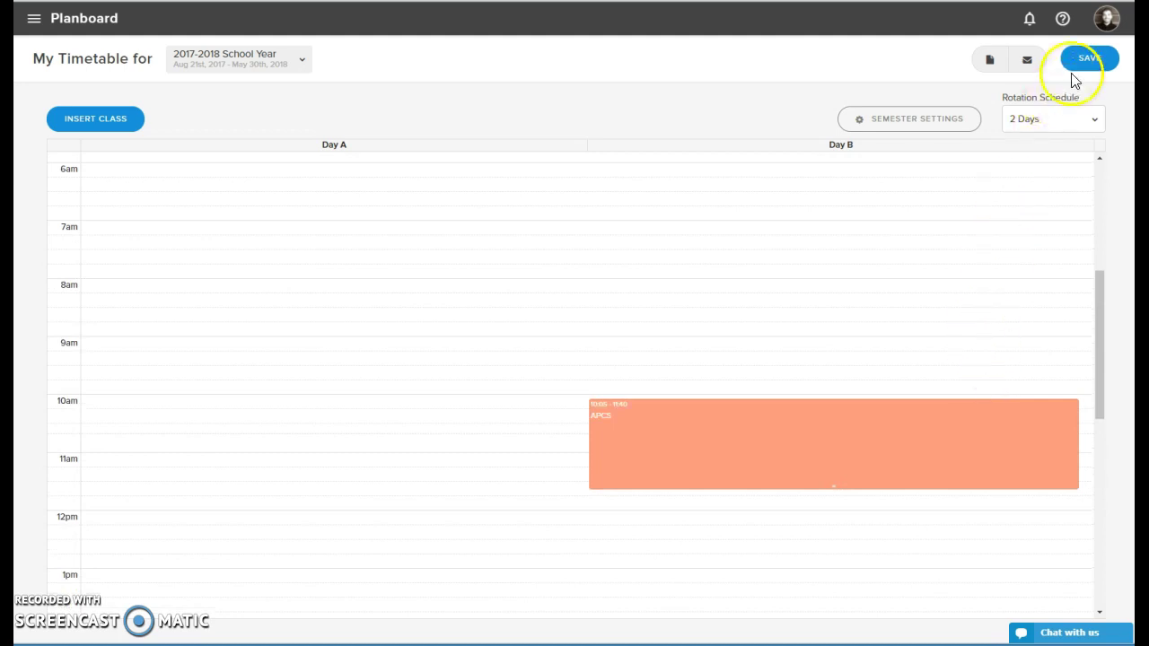
Add a subject named "Web Development - Spring 18" to the subjects of the 2017-2018 school year
{"action": "left_click", "coordinate": [34, 18]}
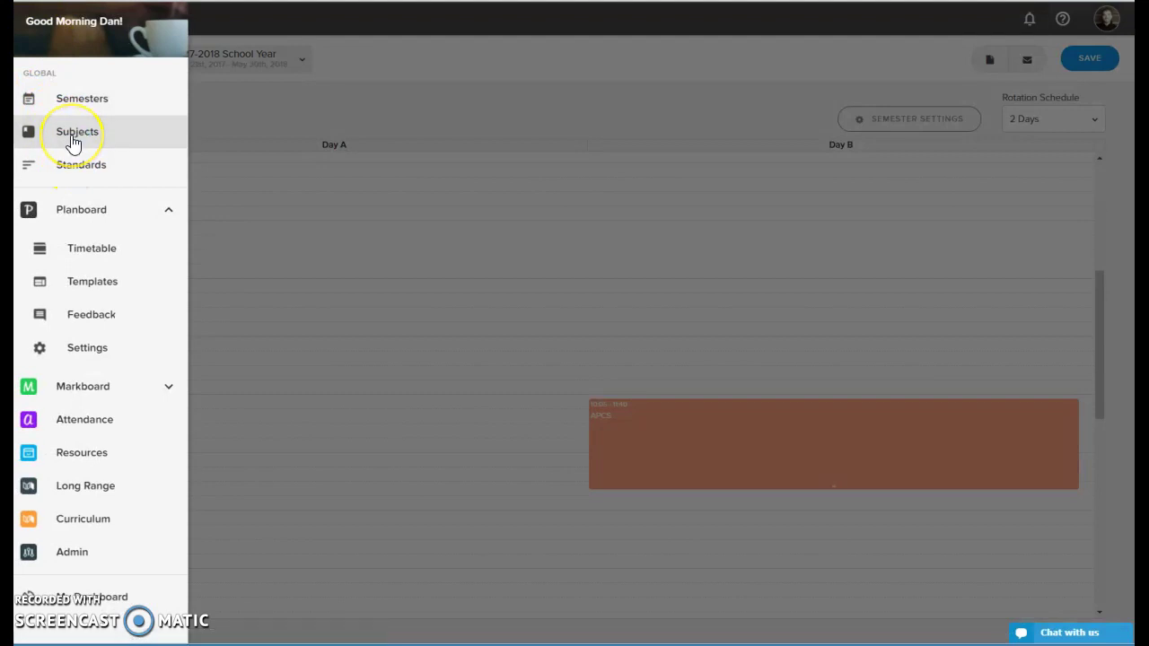
{"action": "left_click", "coordinate": [176, 131]}
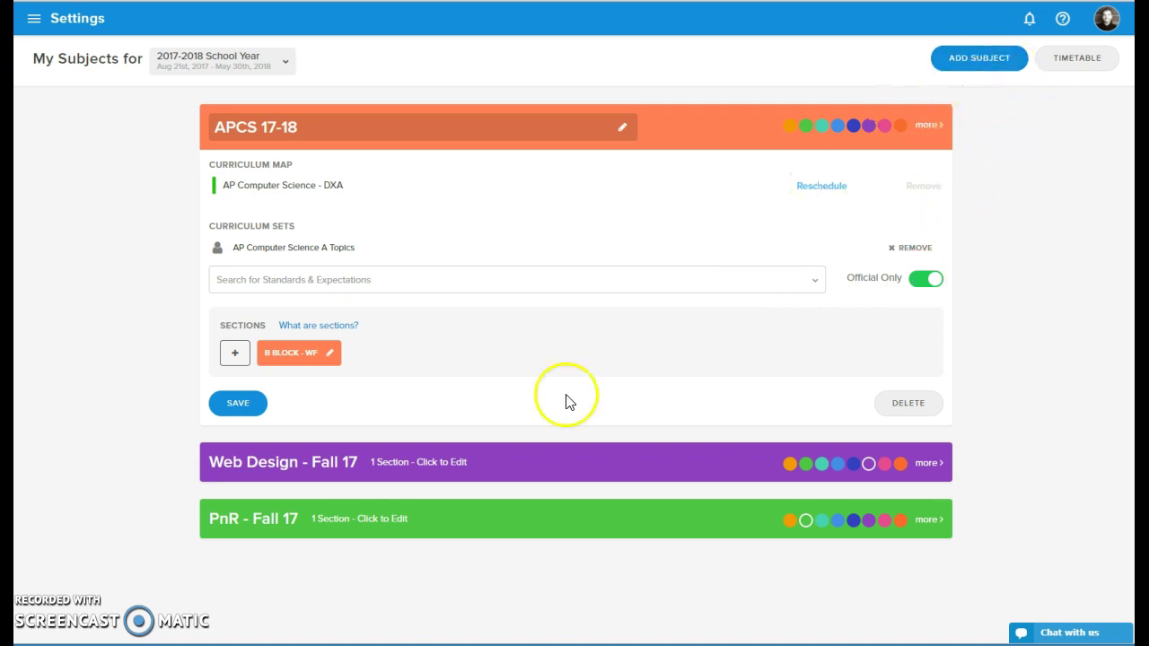
{"action": "left_click", "coordinate": [950, 65]}
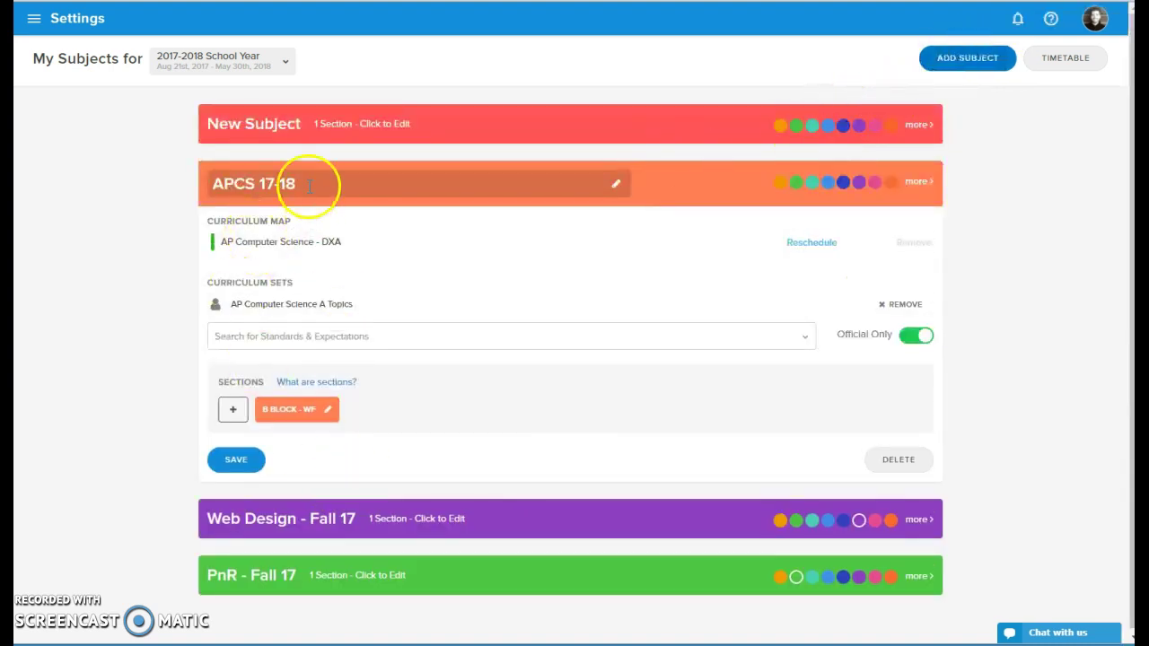
{"action": "left_click", "coordinate": [286, 123]}
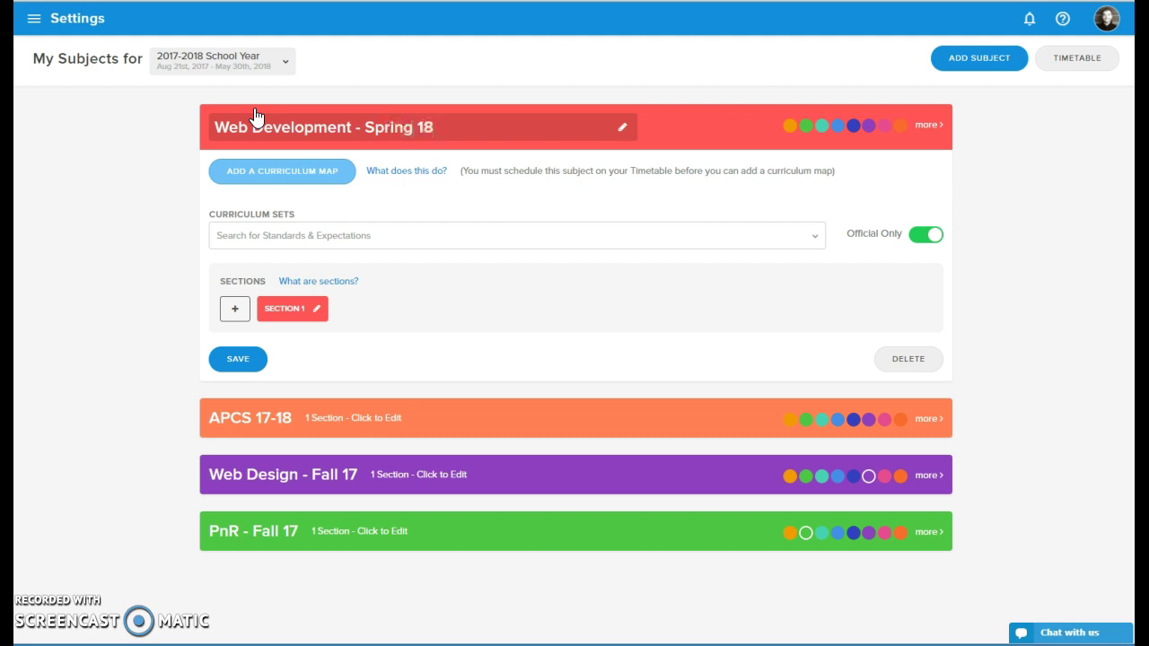
Save the Web Development - Spring 18 subject and open its Section 1 name for editing
{"action": "left_click", "coordinate": [216, 363]}
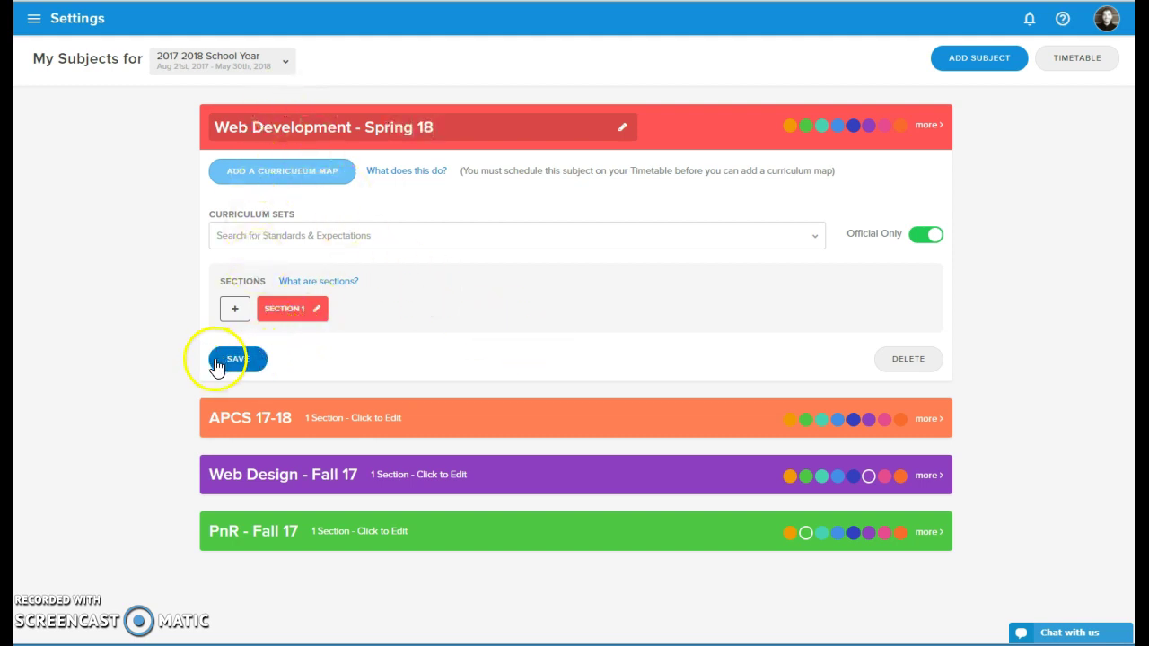
{"action": "left_click", "coordinate": [291, 312]}
{"action": "left_click_drag", "start_coordinate": [530, 148], "coordinate": [449, 154]}
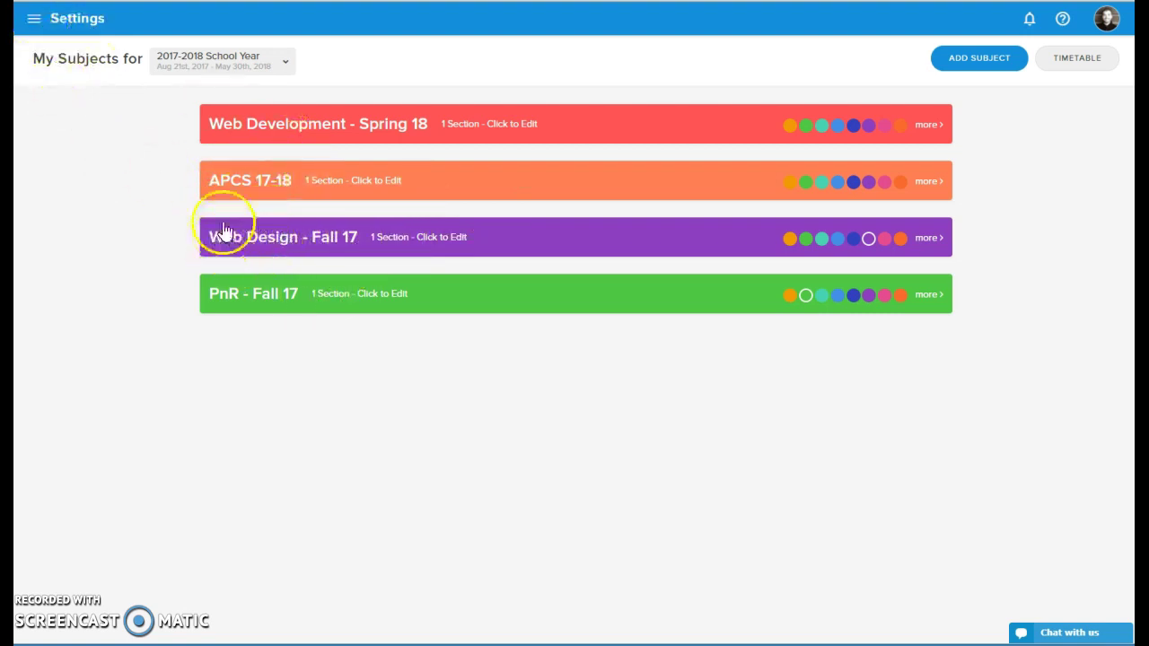
Publish the draft of the Web Design - DXA curriculum map and check its draft and published versions
{"action": "left_click", "coordinate": [35, 18]}
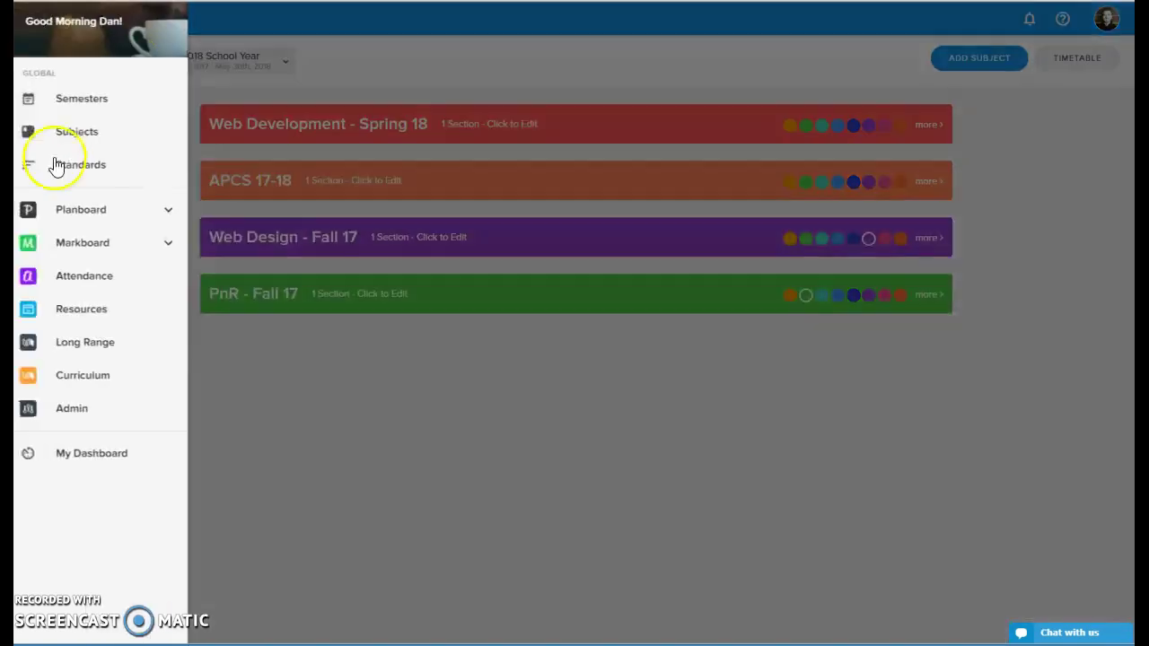
{"action": "left_click", "coordinate": [114, 391]}
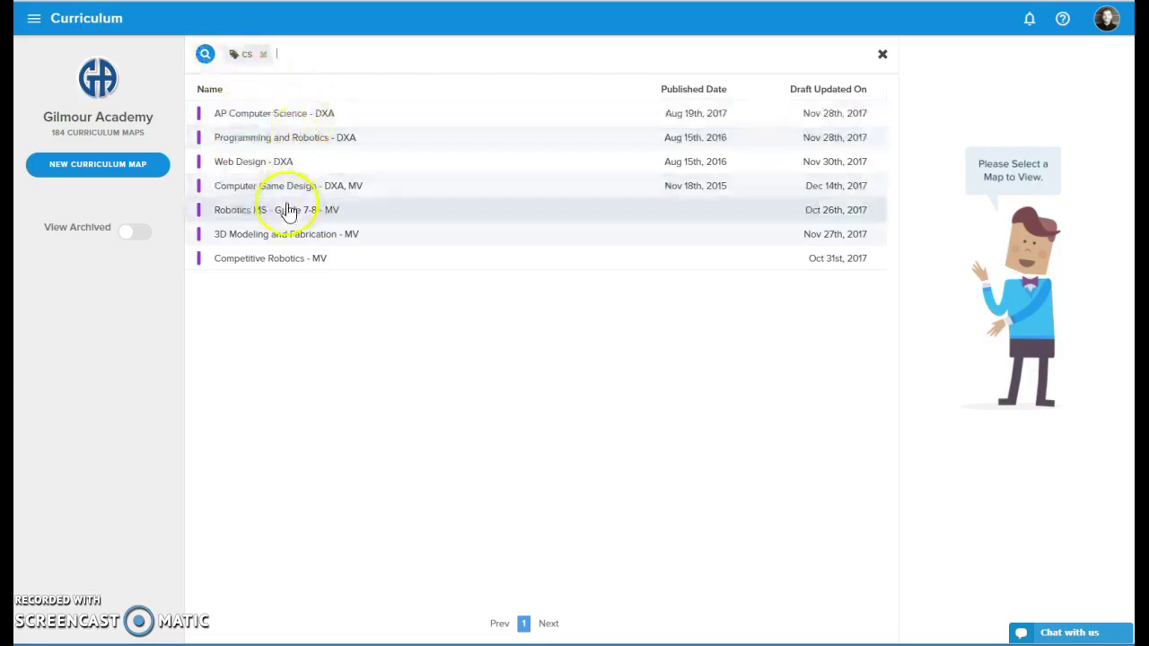
{"action": "left_click", "coordinate": [326, 170]}
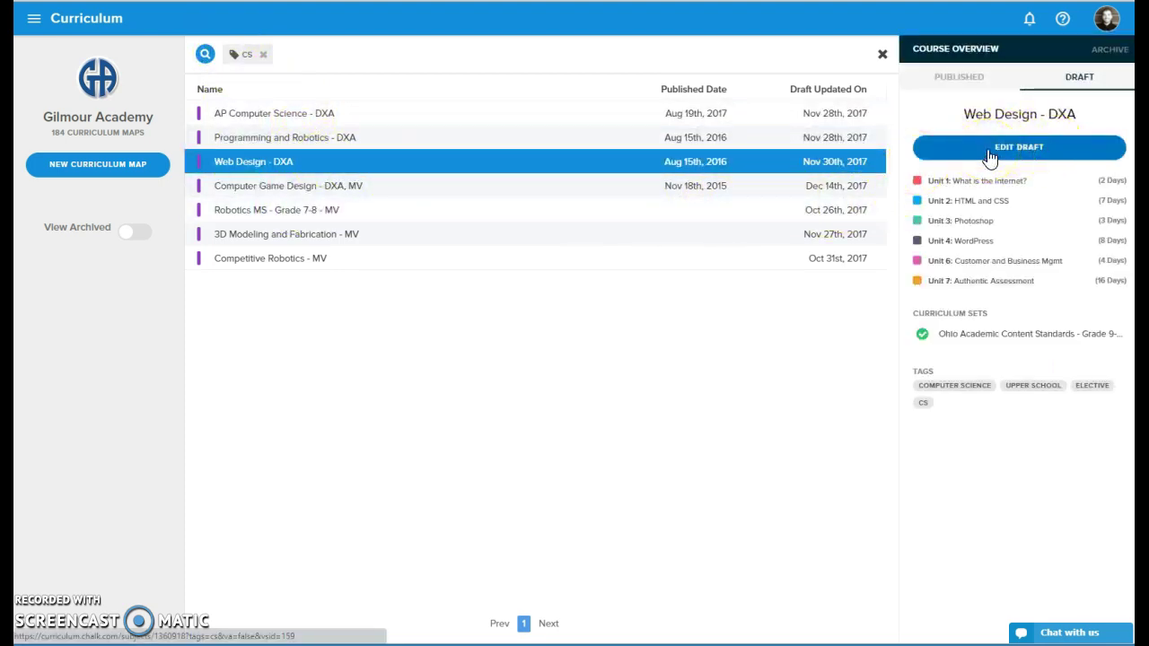
{"action": "left_click", "coordinate": [988, 152]}
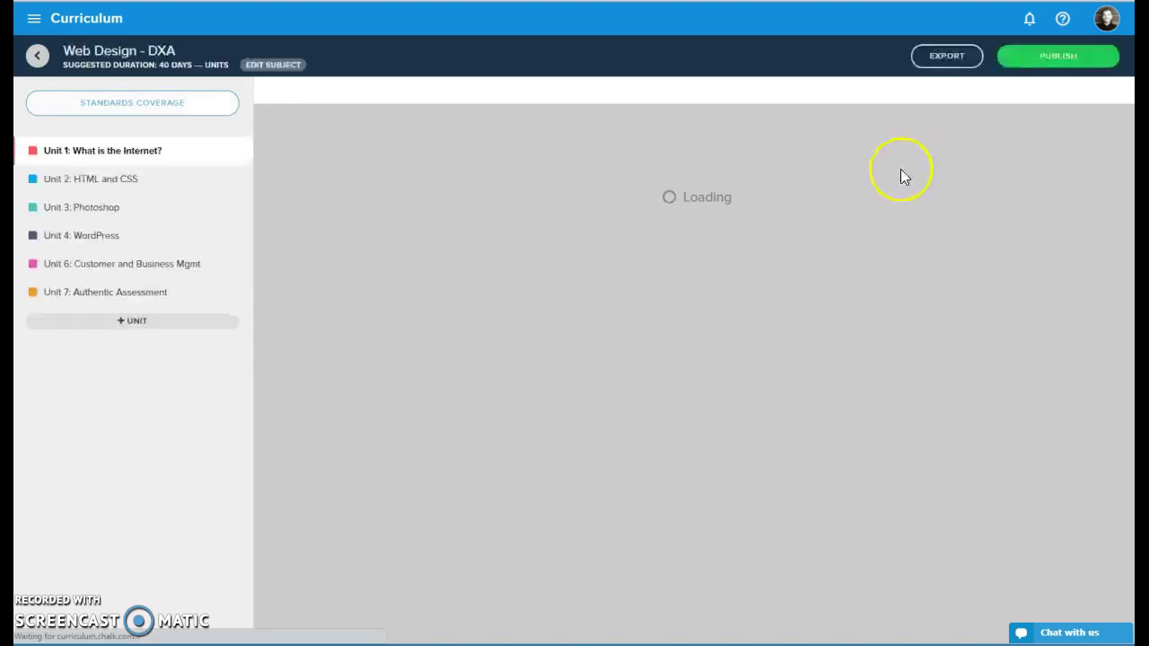
{"action": "left_click", "coordinate": [1063, 56]}
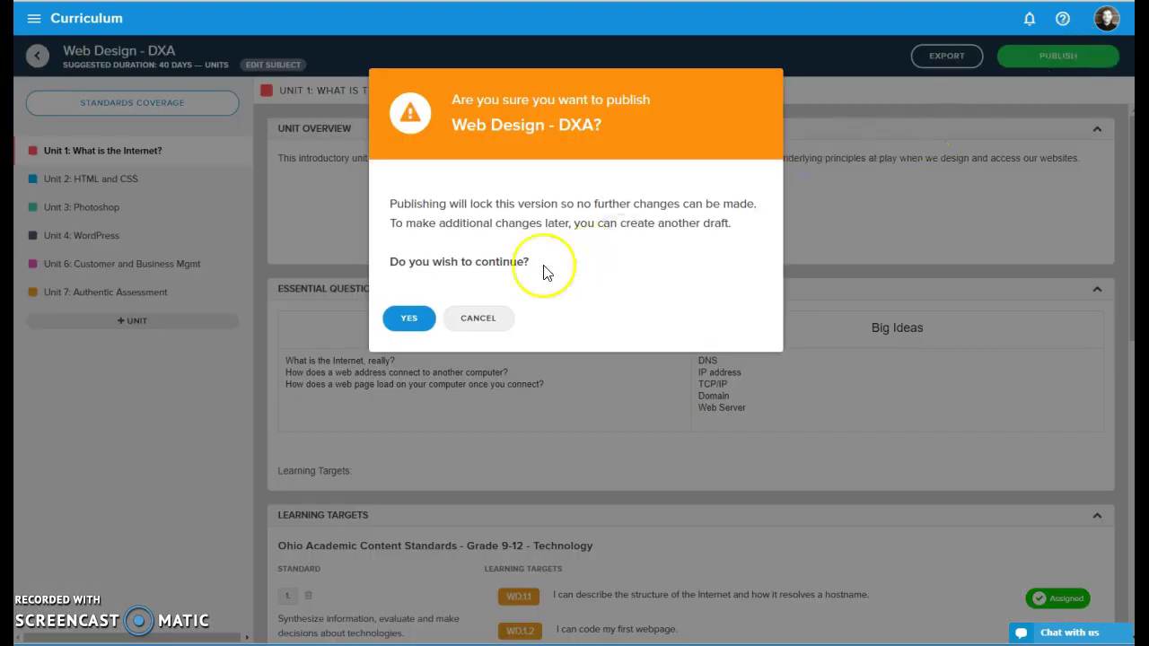
{"action": "left_click", "coordinate": [412, 321]}
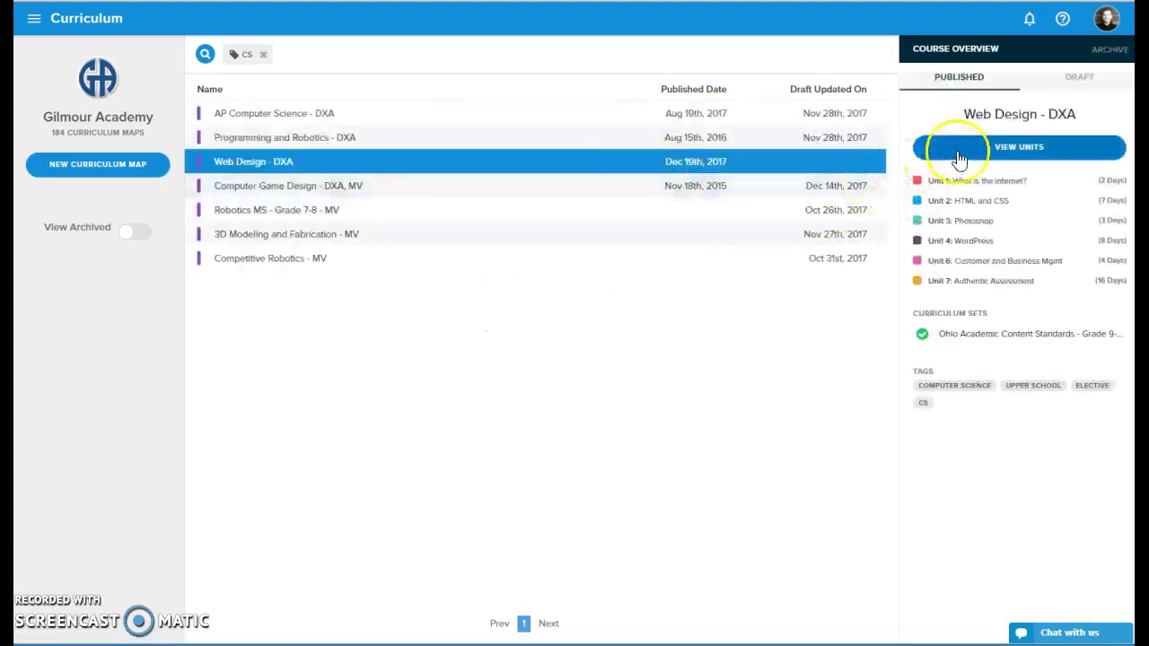
{"action": "left_click", "coordinate": [1057, 81]}
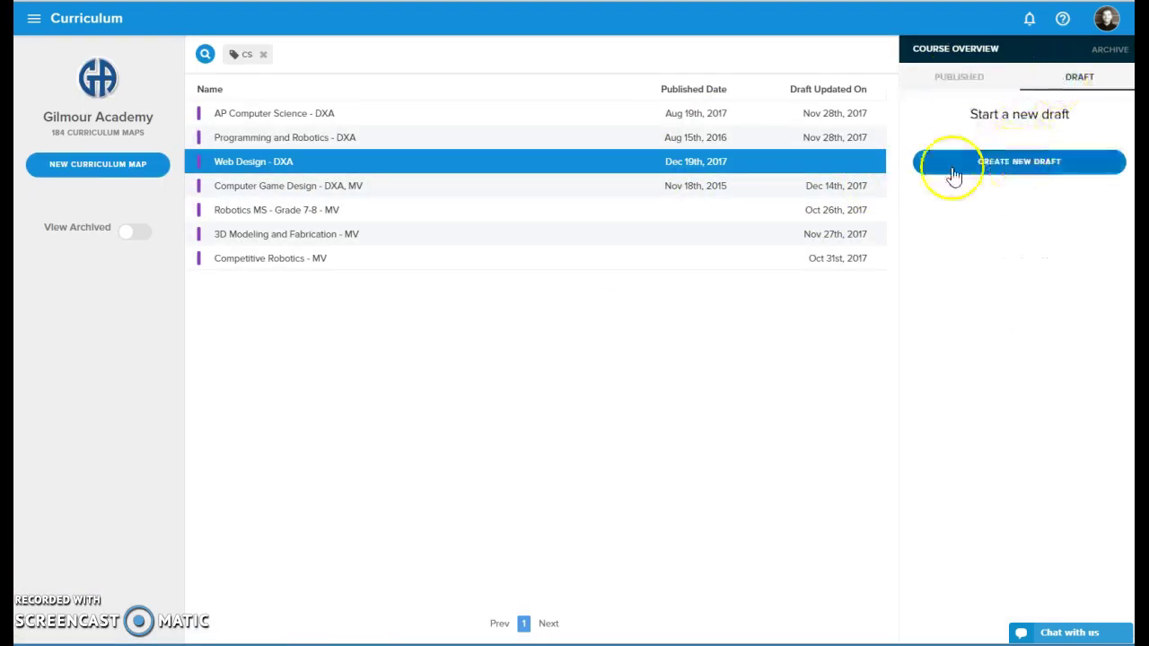
{"action": "left_click", "coordinate": [987, 83]}
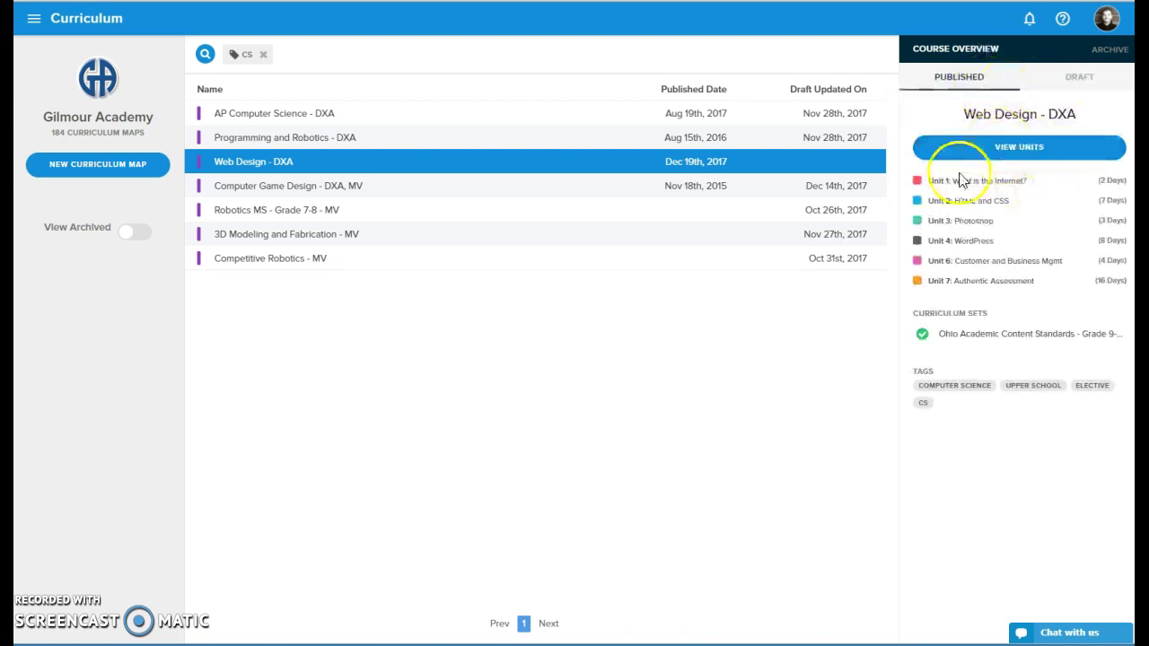
Add another subject named "Web Design - Spring 18" to the 2017-2018 school year and color it purple
{"action": "left_click", "coordinate": [34, 21]}
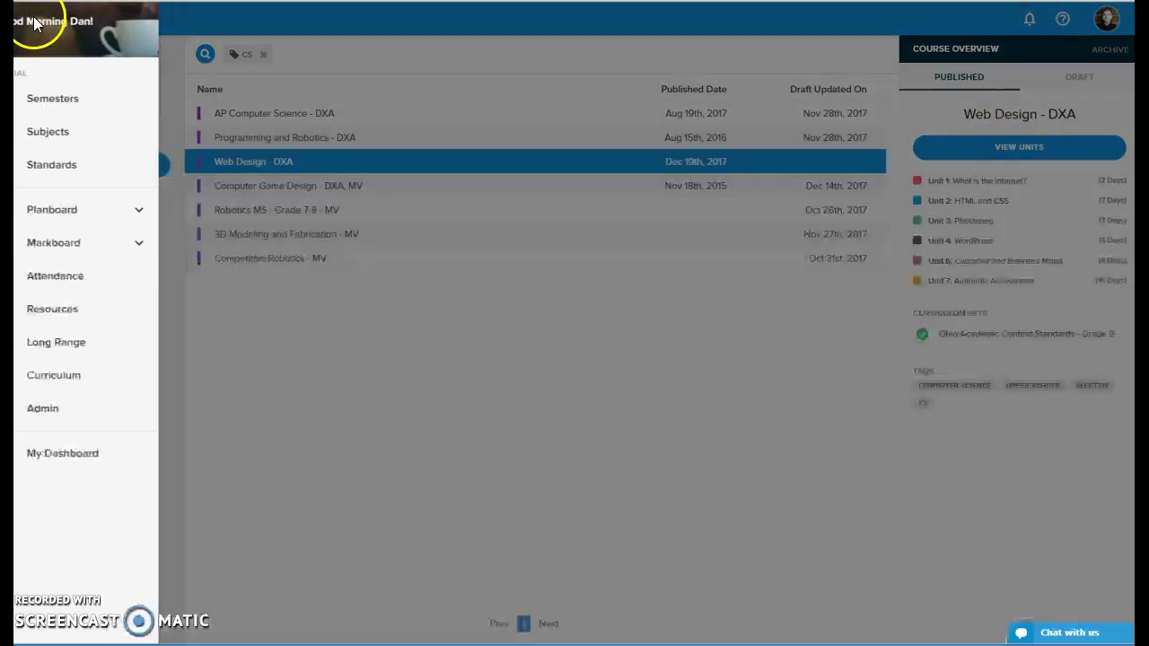
{"action": "left_click", "coordinate": [97, 142]}
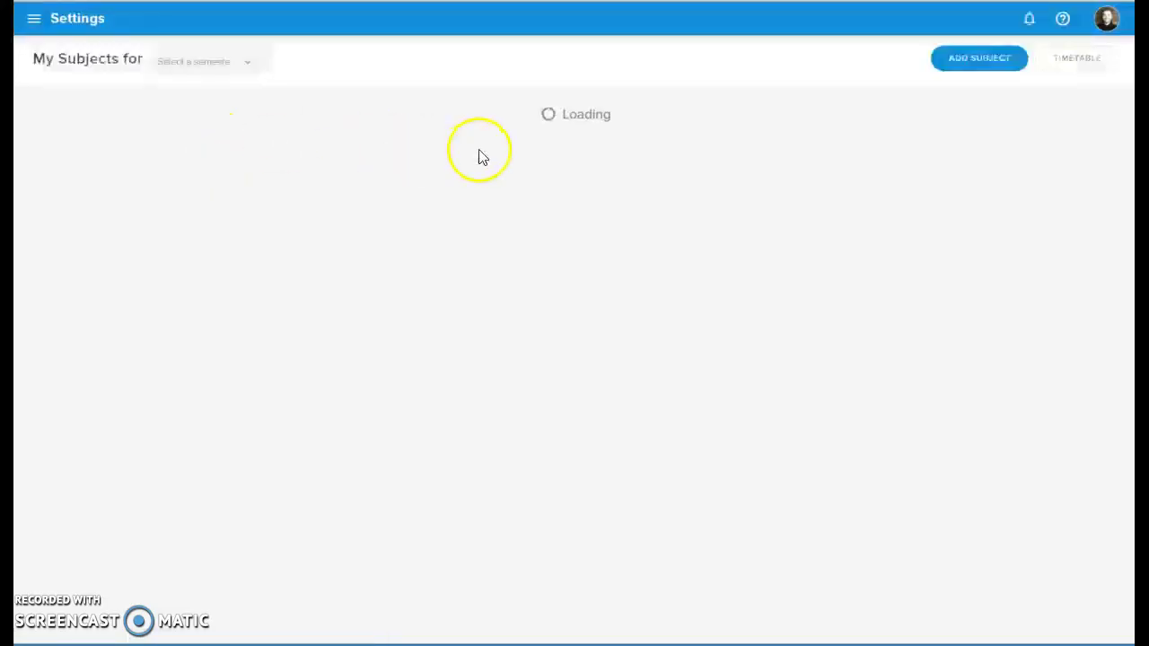
{"action": "left_click", "coordinate": [981, 64]}
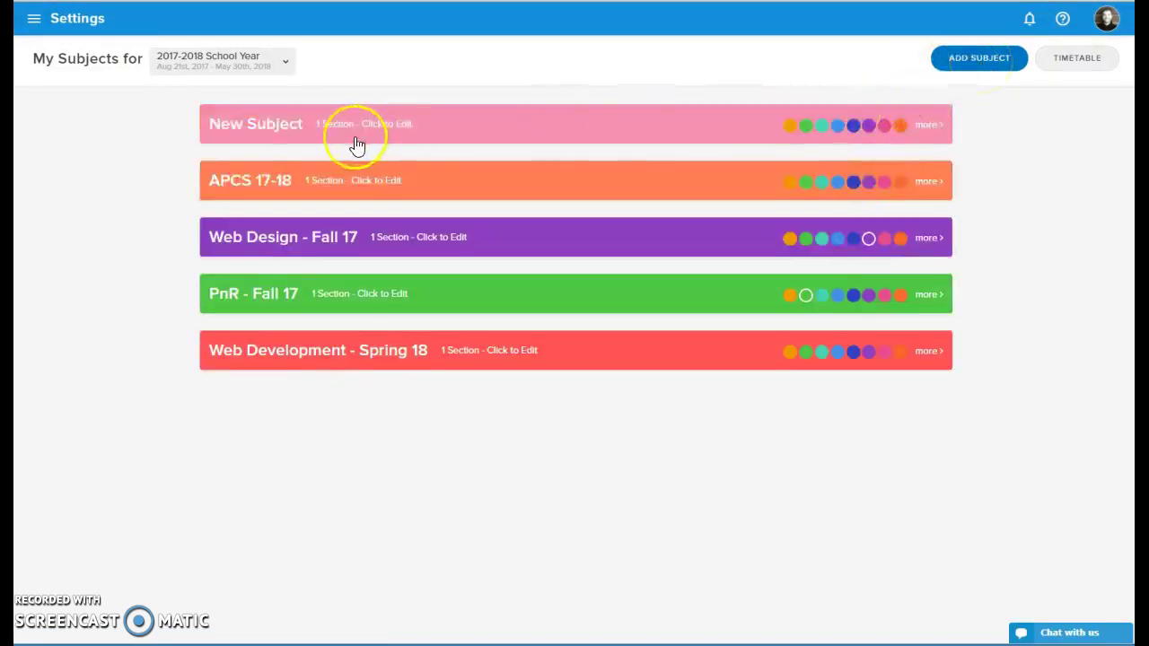
{"action": "left_click", "coordinate": [243, 123]}
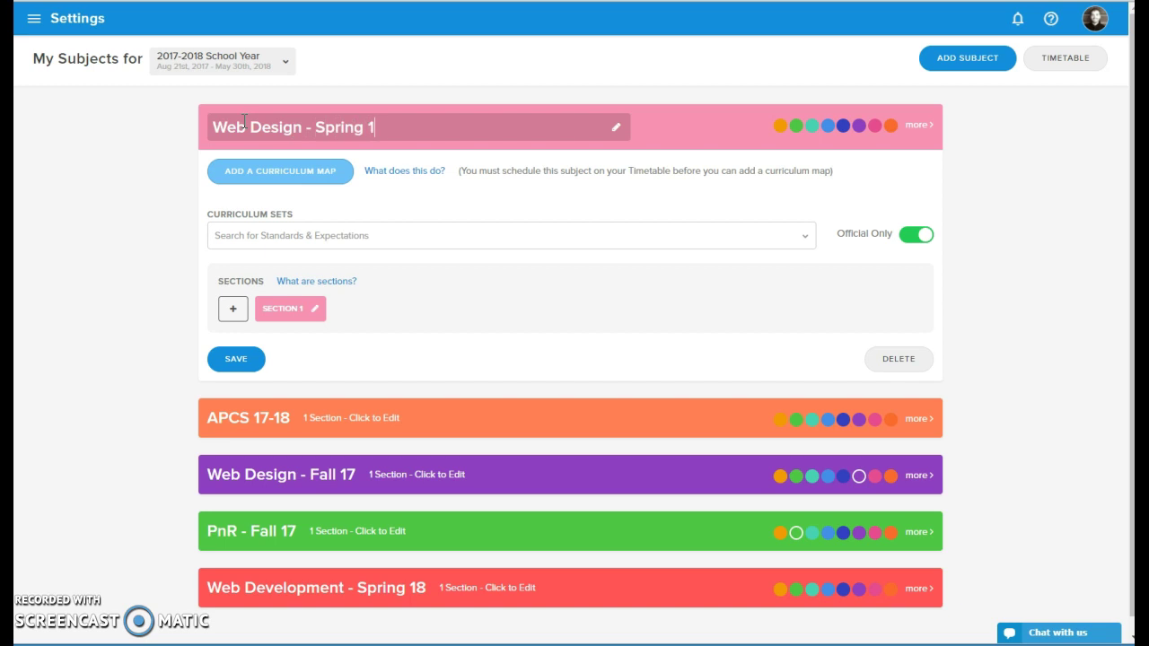
{"action": "left_click", "coordinate": [859, 125]}
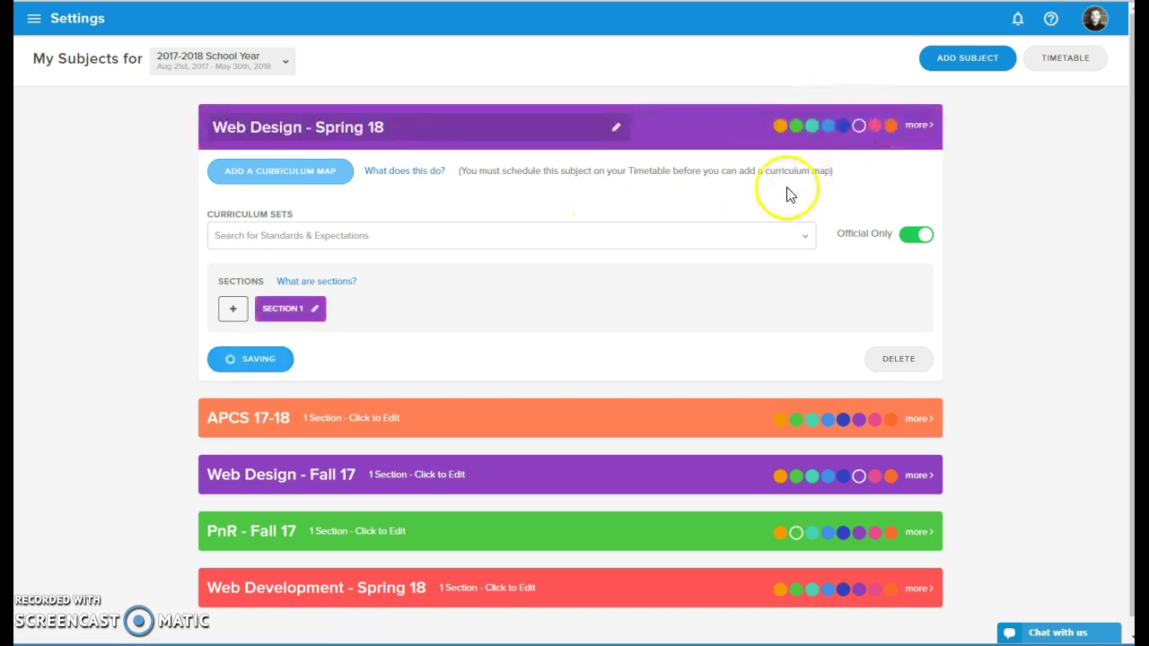
Rename Section 1 of Web Design - Spring 18 to "A Block" and save the subject
{"action": "left_click", "coordinate": [283, 309]}
{"action": "left_click_drag", "start_coordinate": [554, 153], "coordinate": [346, 146]}
{"action": "type", "text": "A Block"}
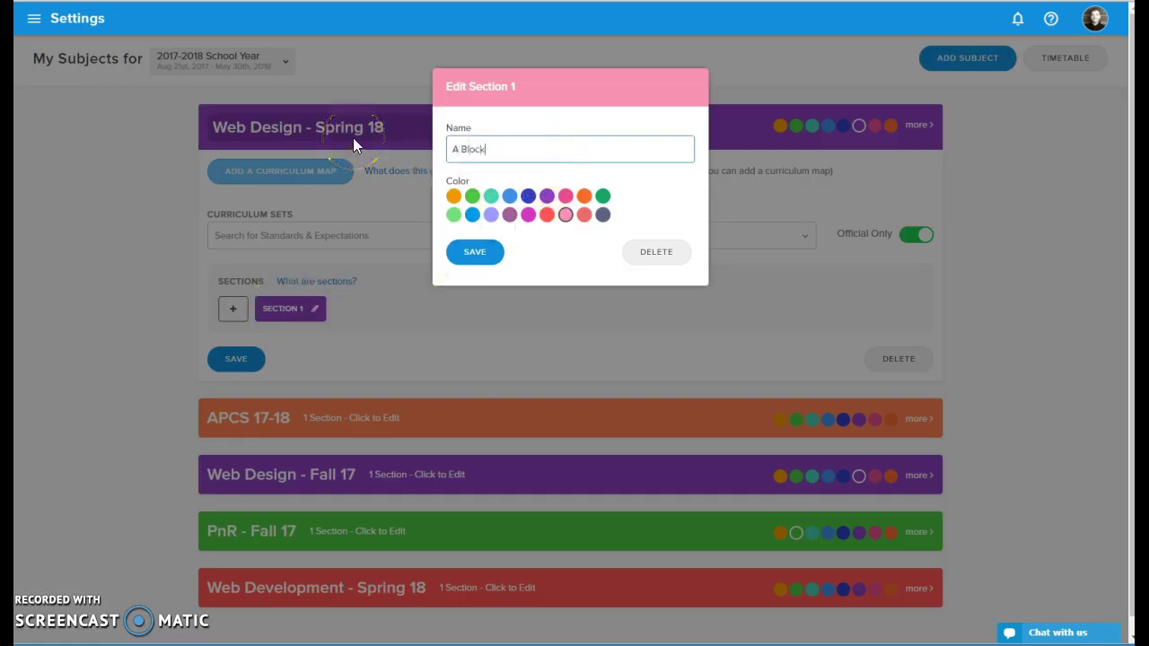
{"action": "left_click", "coordinate": [490, 255]}
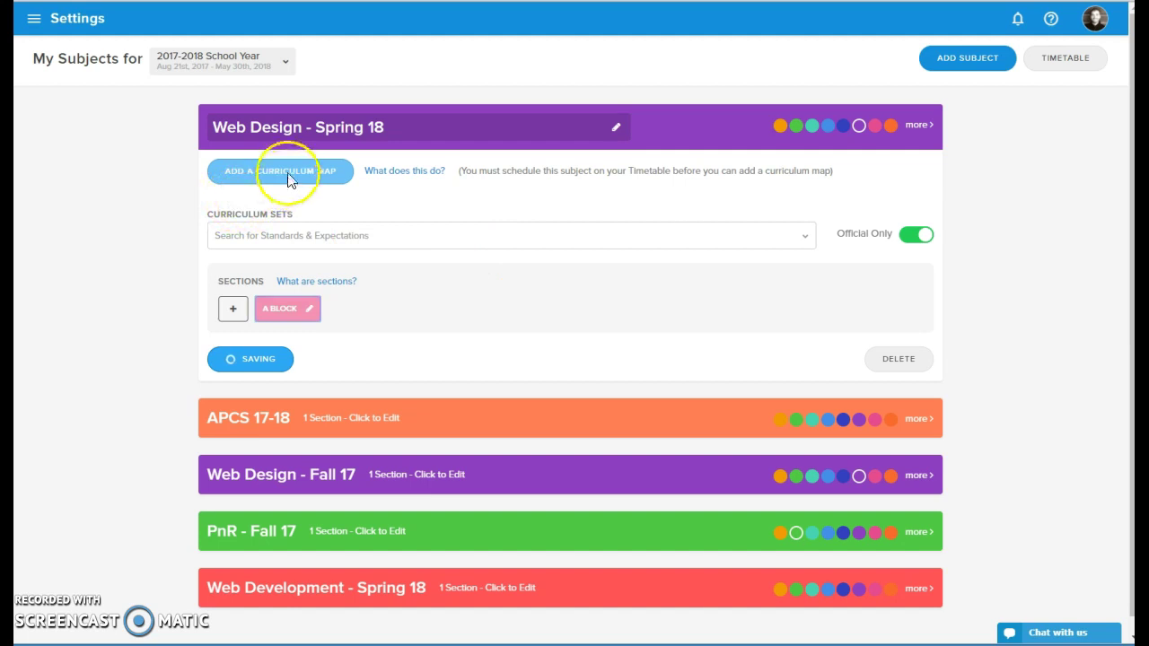
{"action": "left_click", "coordinate": [231, 366]}
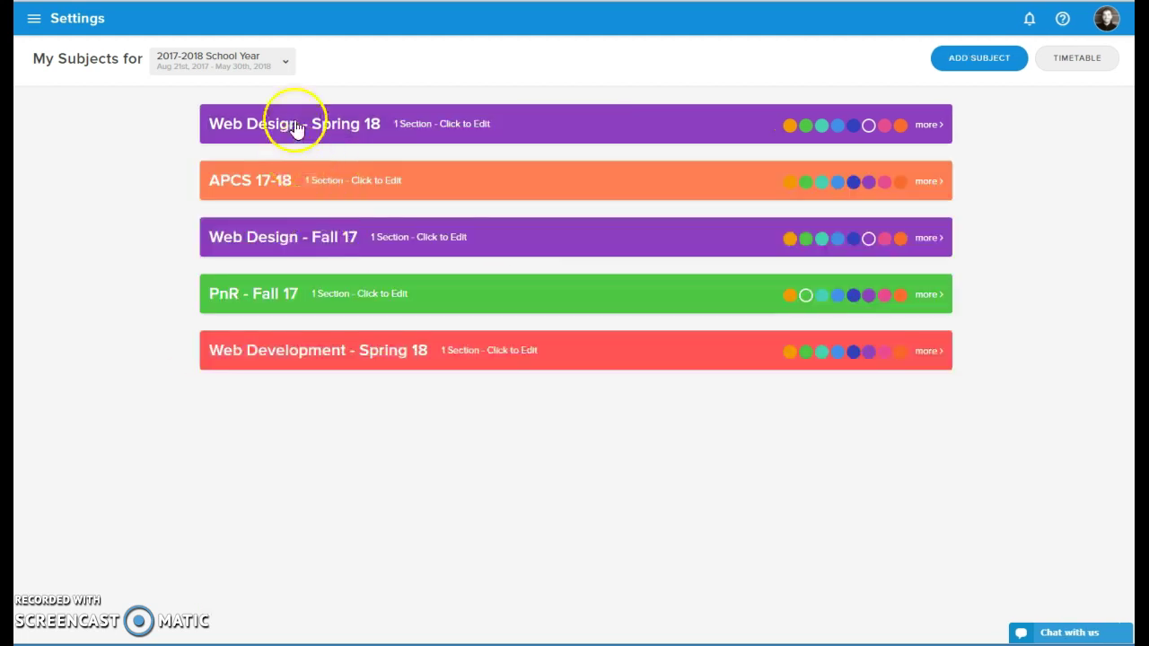
Check the curriculum map option of Web Design - Spring 18 and go to the Planboard timetable for the 2017-2018 school year
{"action": "left_click", "coordinate": [295, 124]}
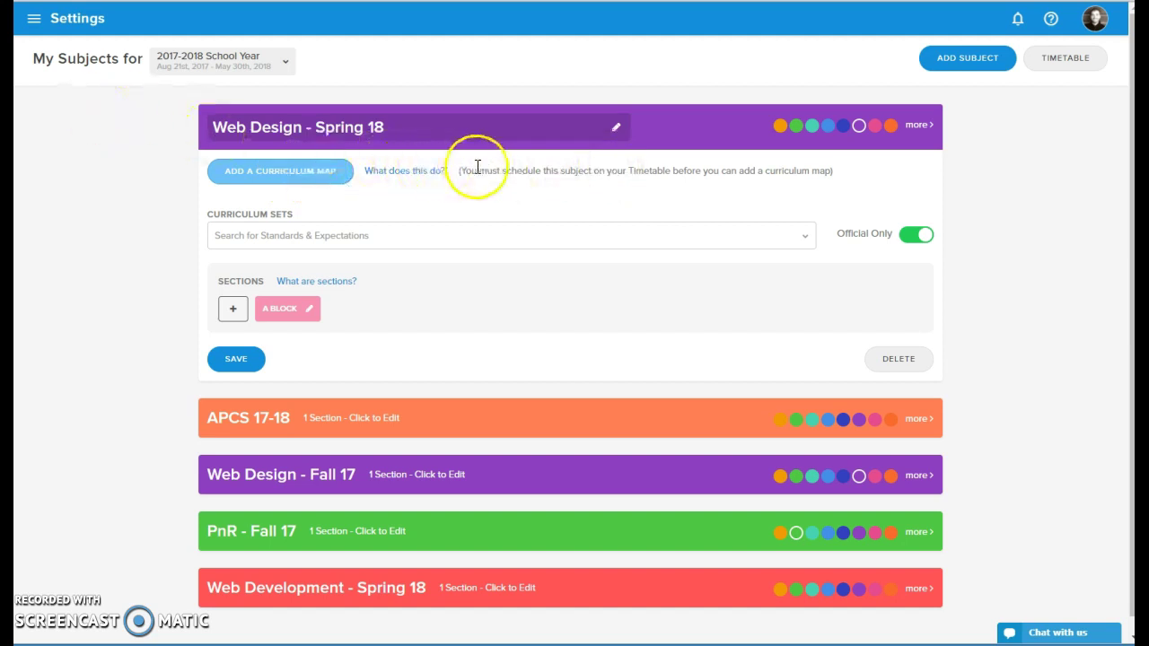
{"action": "left_click", "coordinate": [33, 18]}
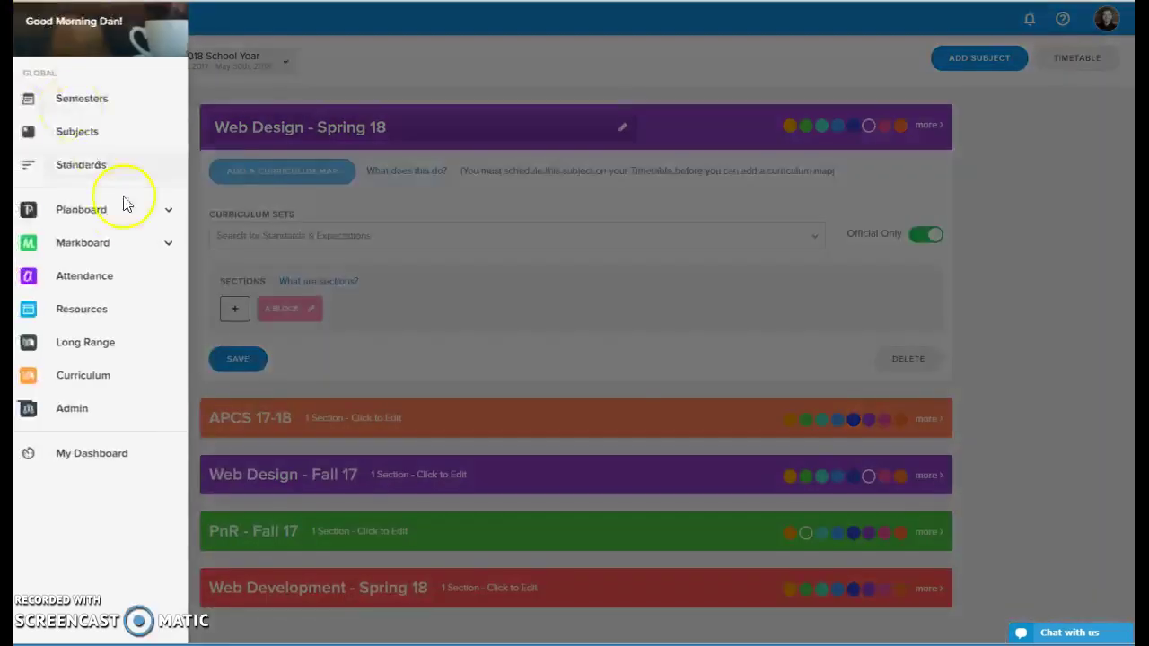
{"action": "left_click", "coordinate": [171, 218]}
{"action": "left_click", "coordinate": [100, 250]}
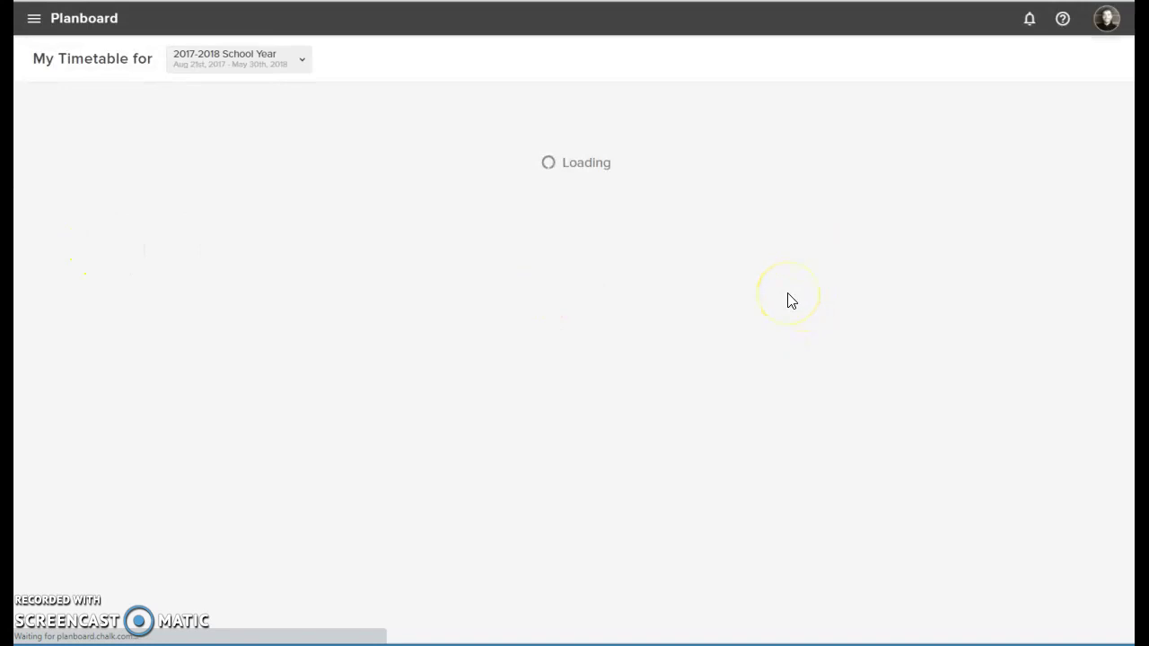
{"action": "scroll", "coordinate": [756, 296], "scroll_direction": "up", "scroll_amount": 2}
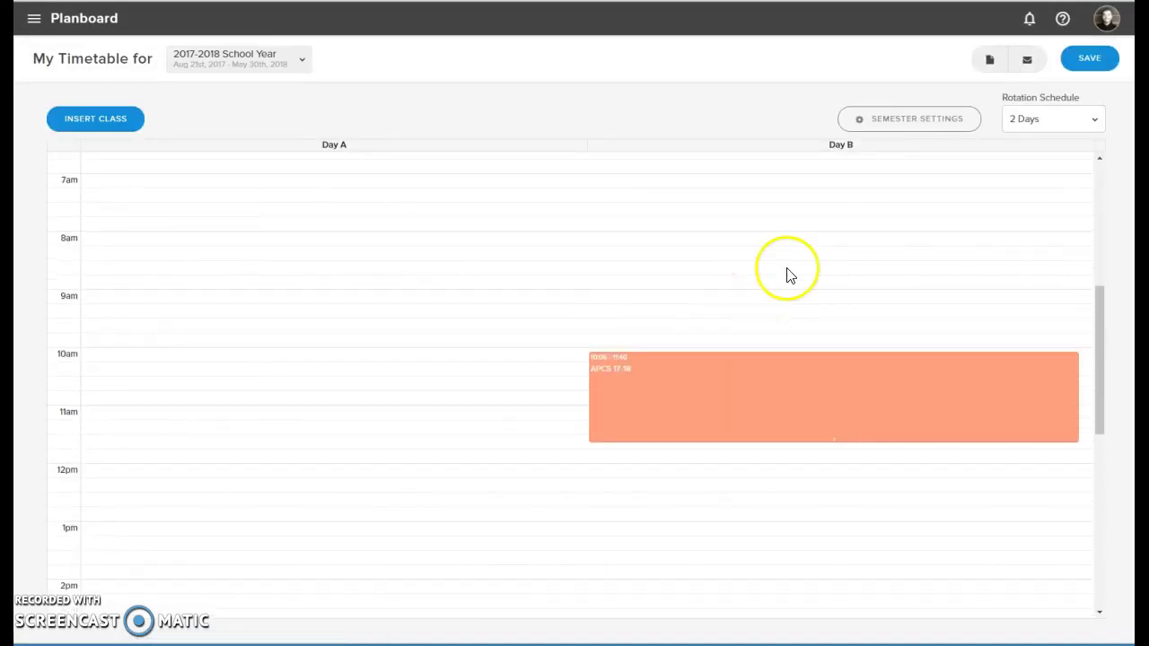
{"action": "left_click", "coordinate": [81, 122]}
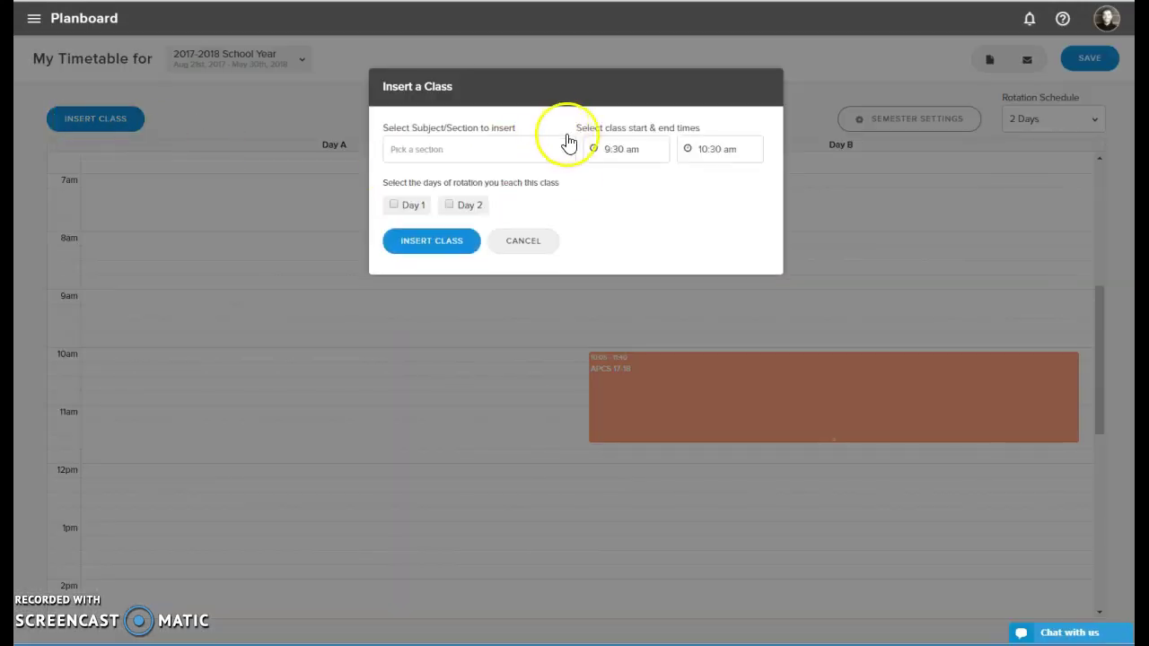
{"action": "left_click", "coordinate": [530, 246]}
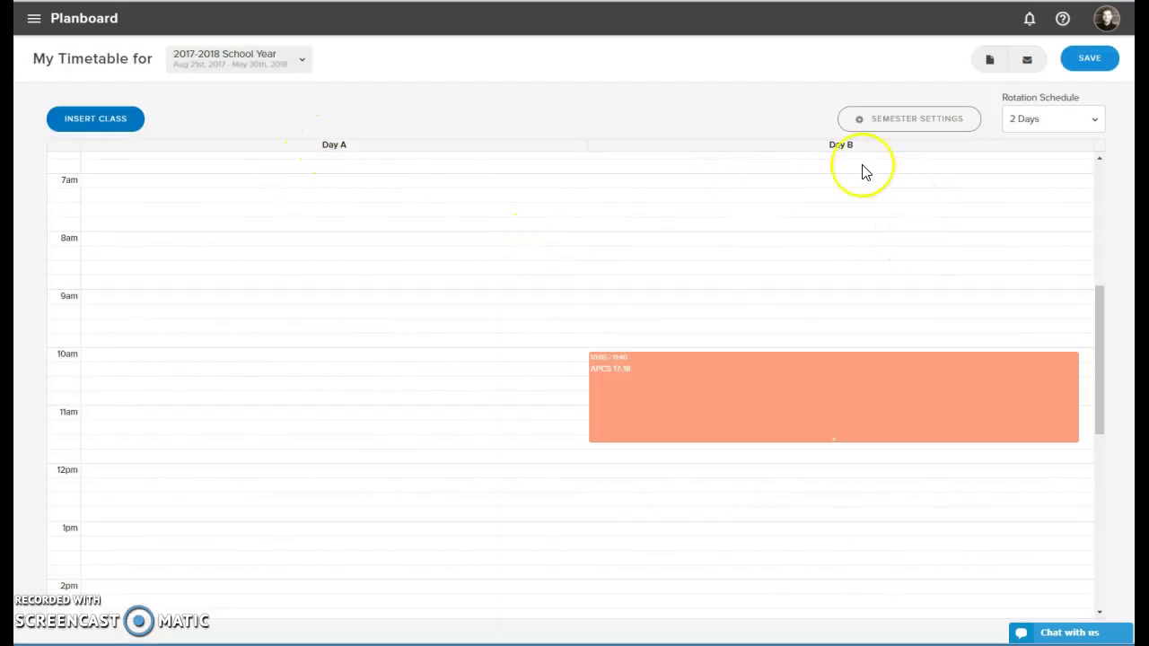
Start inserting a class for Web Design - Spring 18 on the timetable with a start time of 8:30 am
{"action": "left_click", "coordinate": [114, 127]}
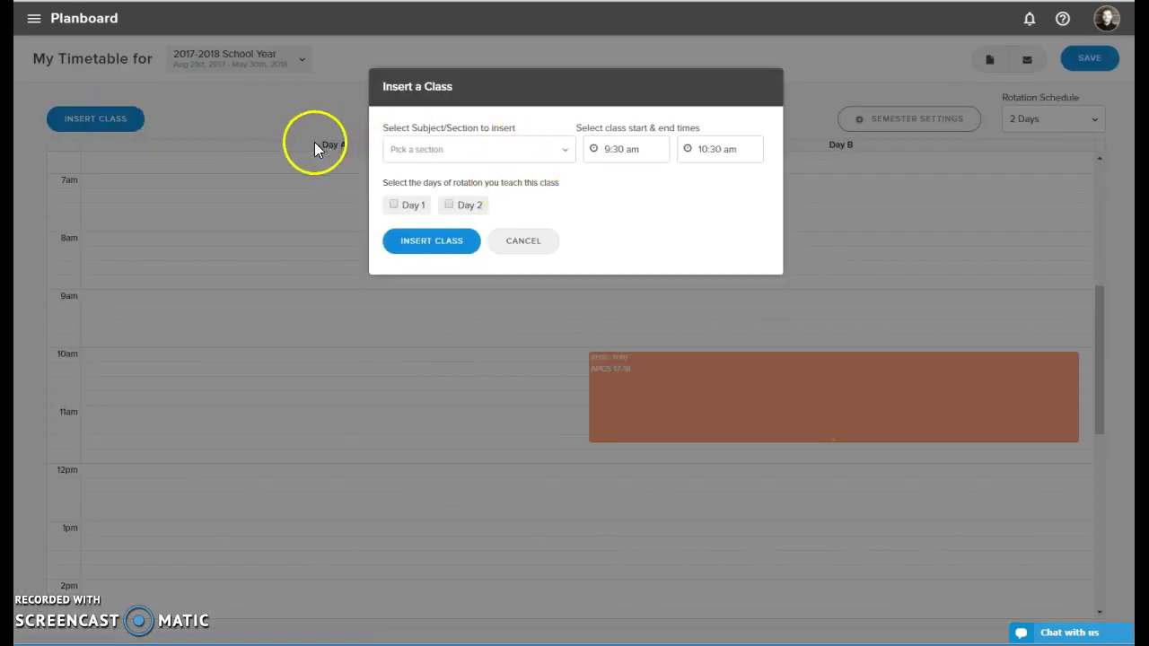
{"action": "left_click", "coordinate": [568, 149]}
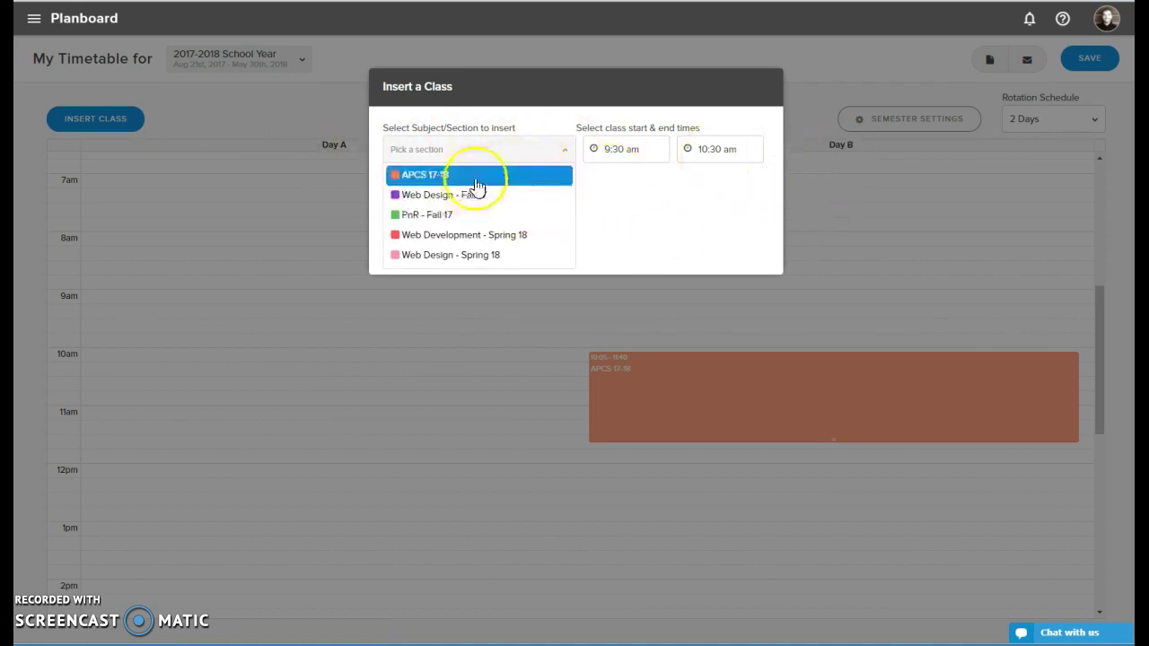
{"action": "left_click", "coordinate": [503, 258]}
{"action": "left_click", "coordinate": [605, 148]}
{"action": "scroll", "coordinate": [633, 231], "scroll_direction": "down", "scroll_amount": 3}
{"action": "scroll", "coordinate": [624, 233], "scroll_direction": "up", "scroll_amount": 5}
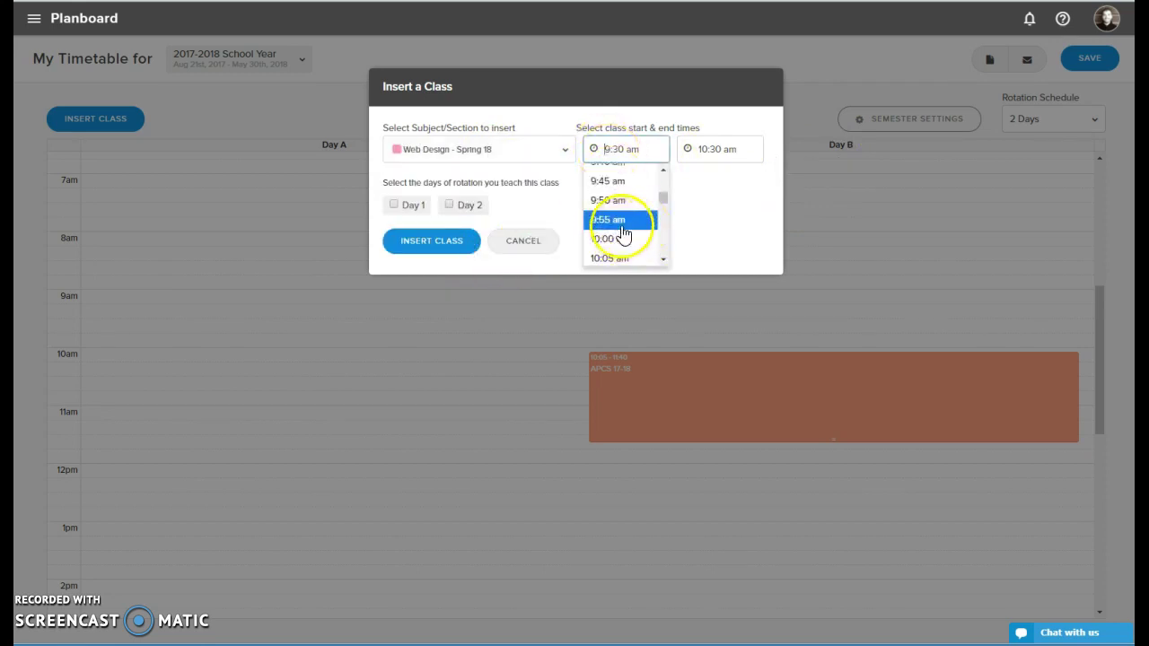
{"action": "scroll", "coordinate": [623, 198], "scroll_direction": "up", "scroll_amount": 6}
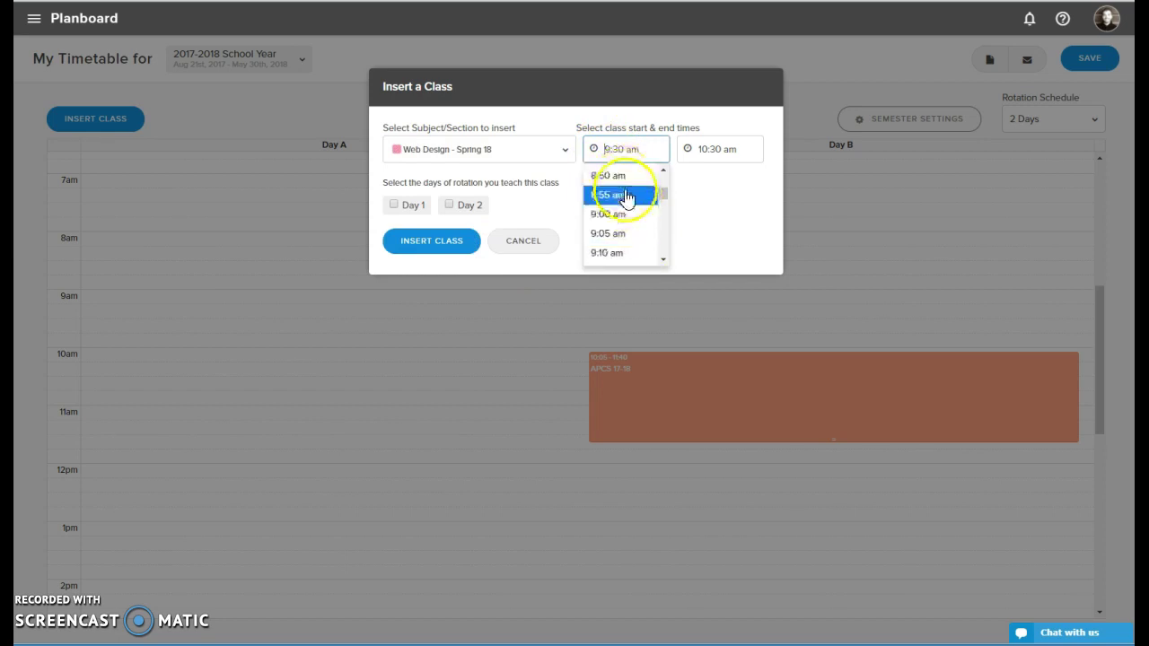
{"action": "left_click", "coordinate": [617, 237]}
Set the class end time to 10:05 am and insert Web Design - Spring 18 on Day 2 of the rotation
{"action": "left_click", "coordinate": [706, 148]}
{"action": "scroll", "coordinate": [721, 188], "scroll_direction": "up", "scroll_amount": 3}
{"action": "scroll", "coordinate": [723, 216], "scroll_direction": "up", "scroll_amount": 3}
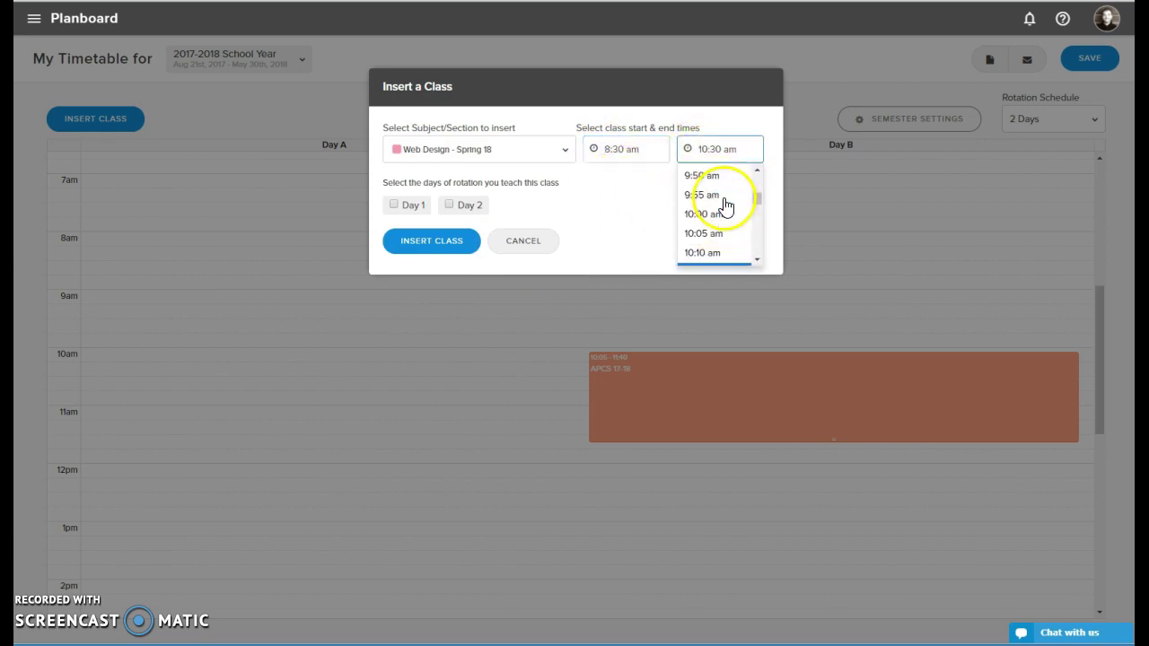
{"action": "left_click", "coordinate": [709, 236]}
{"action": "left_click", "coordinate": [448, 206]}
{"action": "left_click", "coordinate": [433, 244]}
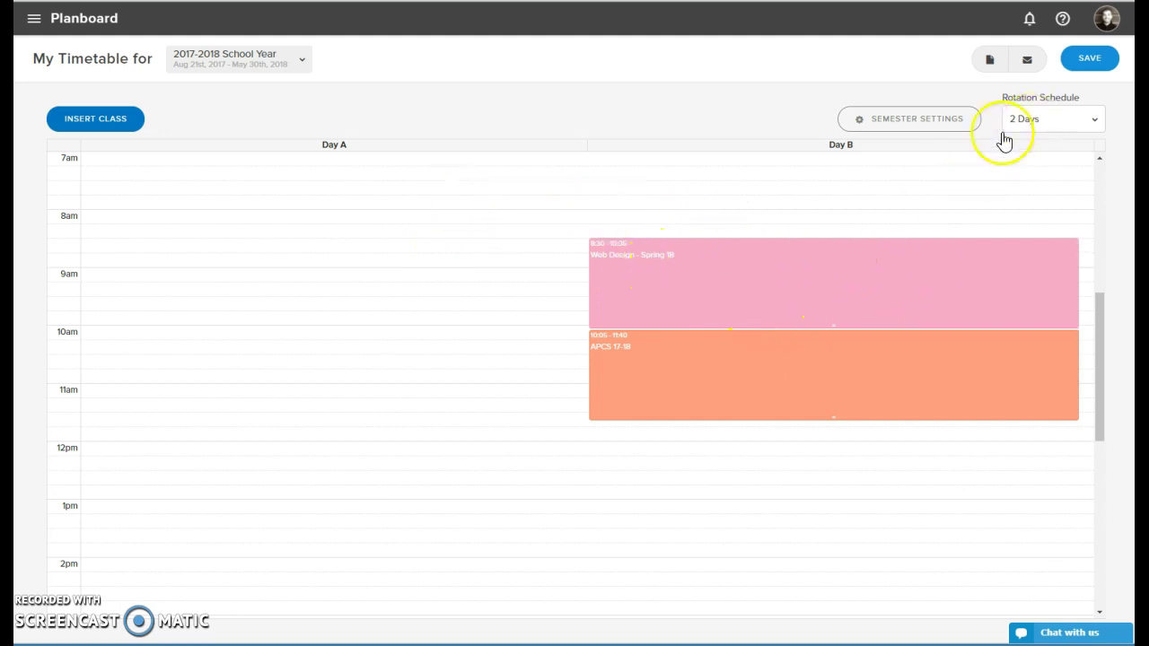
Start inserting another class for Web Development - Spring 18 with a start time of 1:50 pm
{"action": "left_click", "coordinate": [108, 118]}
{"action": "left_click", "coordinate": [430, 149]}
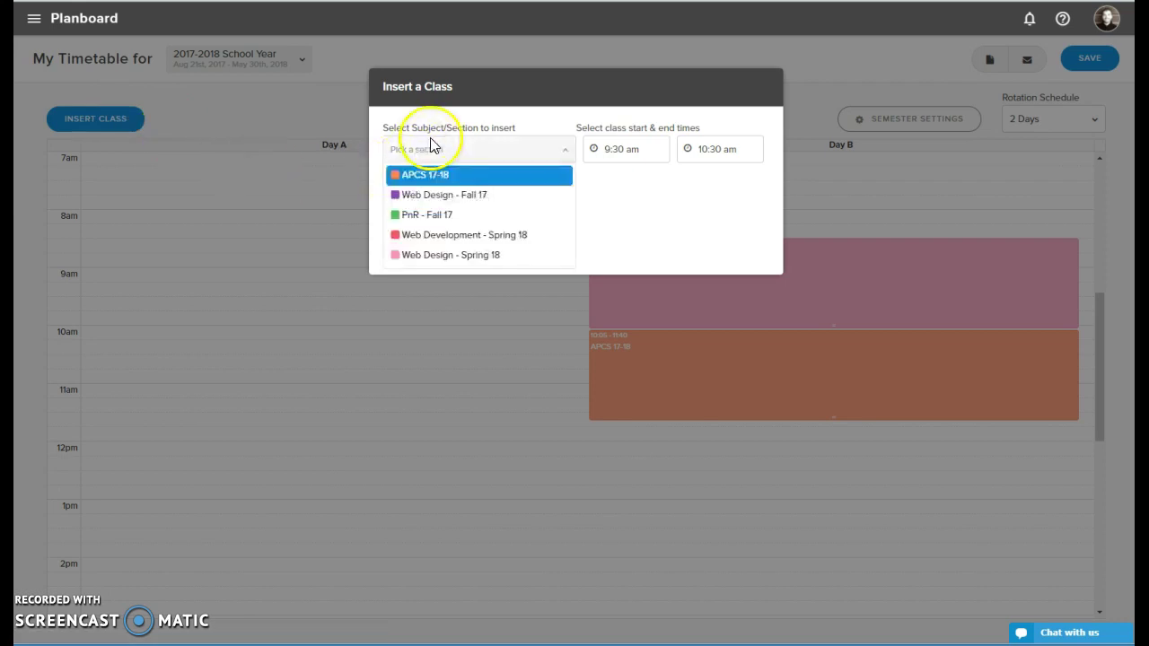
{"action": "left_click", "coordinate": [464, 236]}
{"action": "left_click", "coordinate": [620, 155]}
{"action": "scroll", "coordinate": [623, 183], "scroll_direction": "down", "scroll_amount": 5}
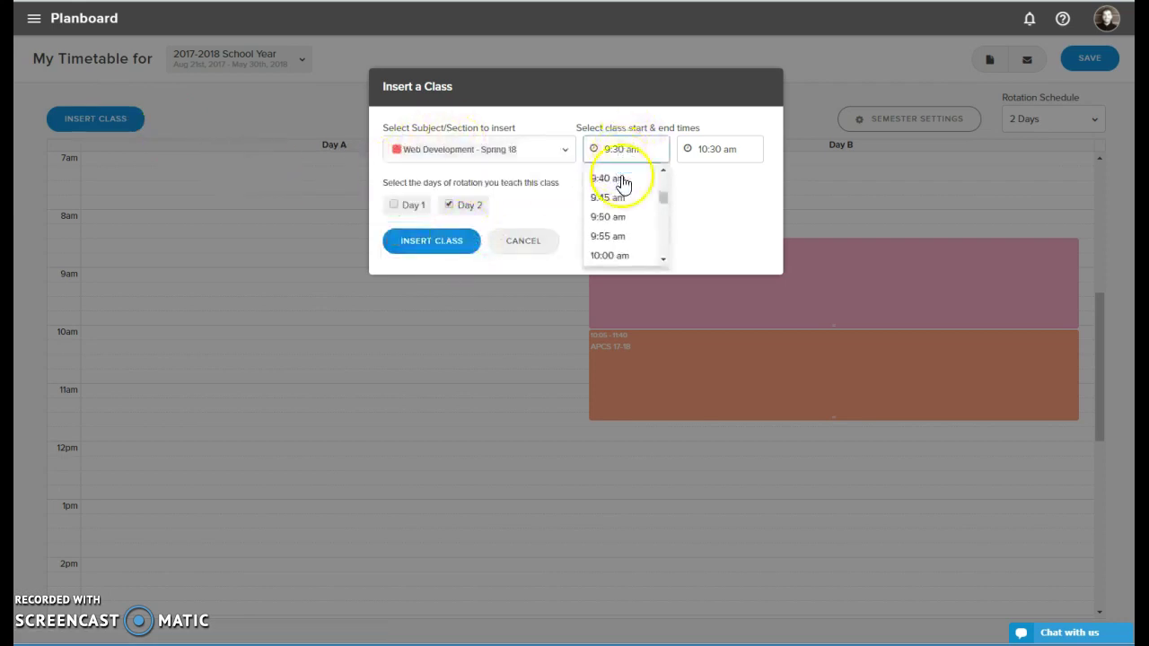
{"action": "scroll", "coordinate": [623, 183], "scroll_direction": "down", "scroll_amount": 5}
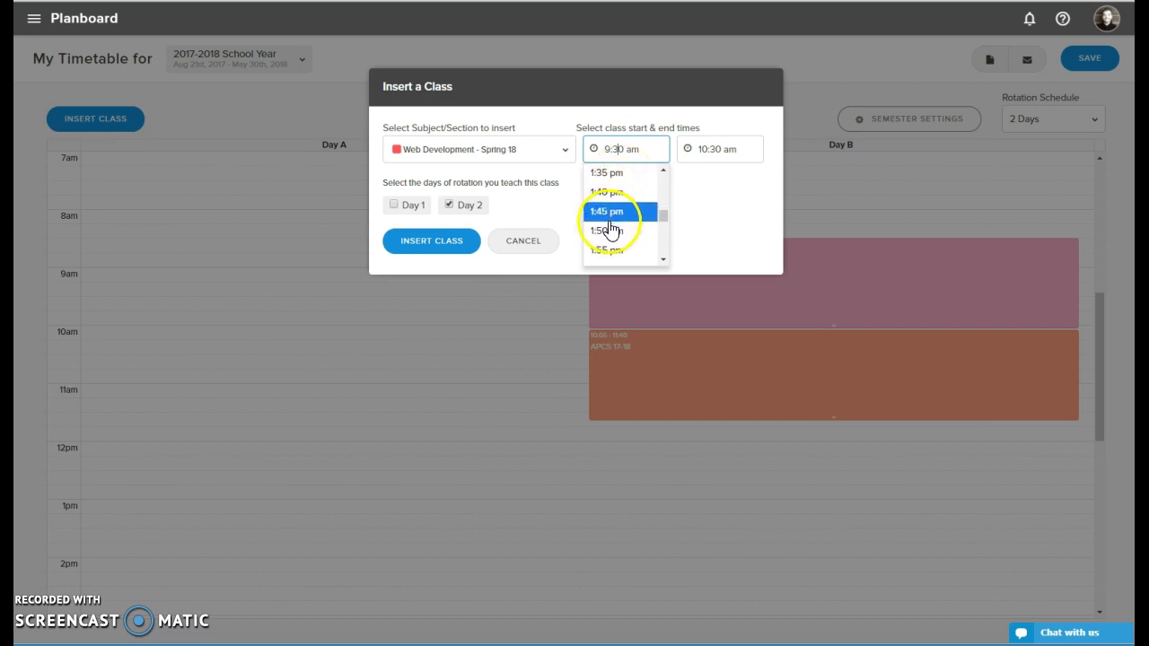
{"action": "left_click", "coordinate": [608, 229]}
Insert the Web Development - Spring 18 class with an end time of 3:20 pm and save the timetable
{"action": "left_click", "coordinate": [695, 148]}
{"action": "scroll", "coordinate": [718, 179], "scroll_direction": "down", "scroll_amount": 3}
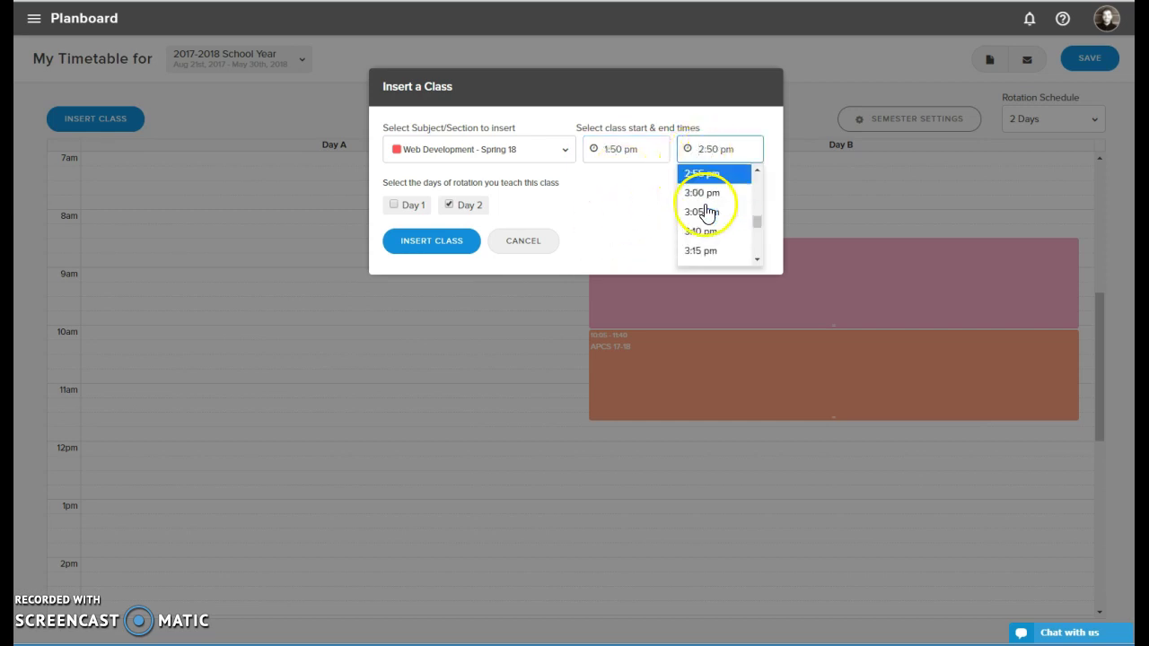
{"action": "left_click", "coordinate": [719, 179]}
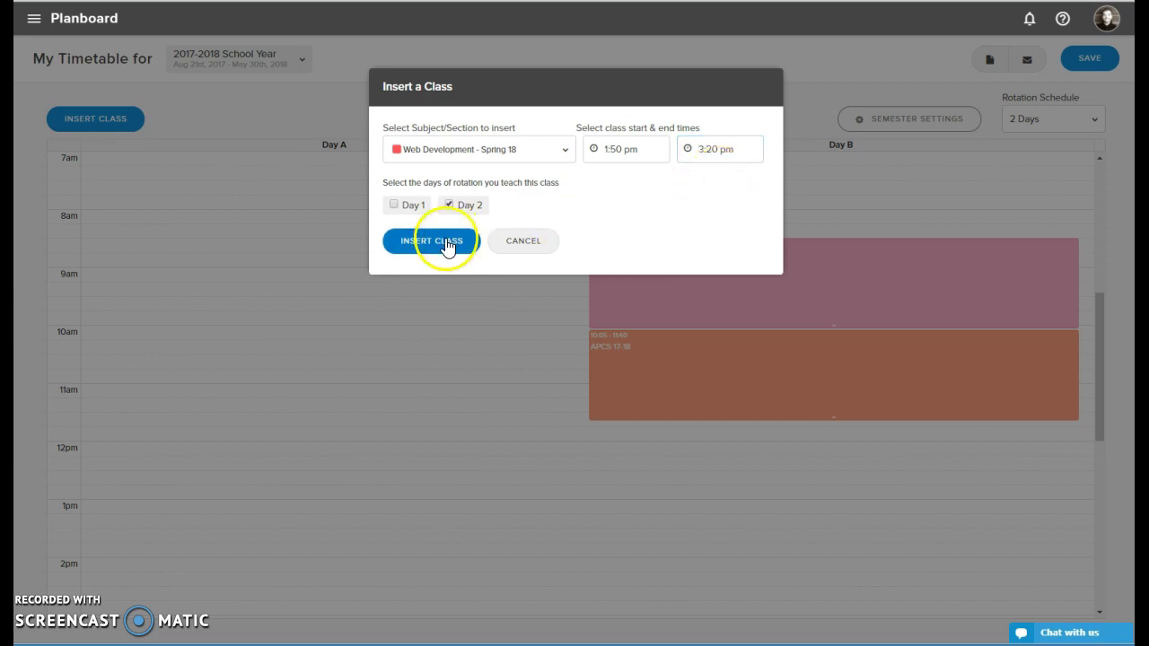
{"action": "left_click", "coordinate": [435, 241]}
{"action": "scroll", "coordinate": [736, 323], "scroll_direction": "up", "scroll_amount": 5}
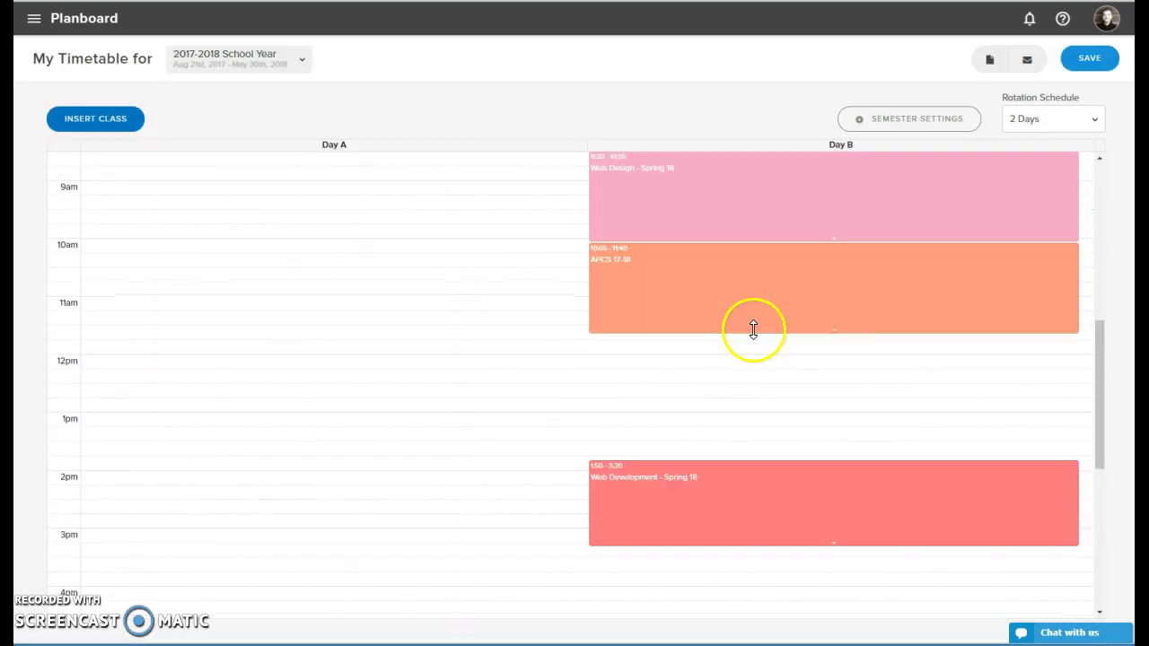
{"action": "left_click", "coordinate": [1086, 59]}
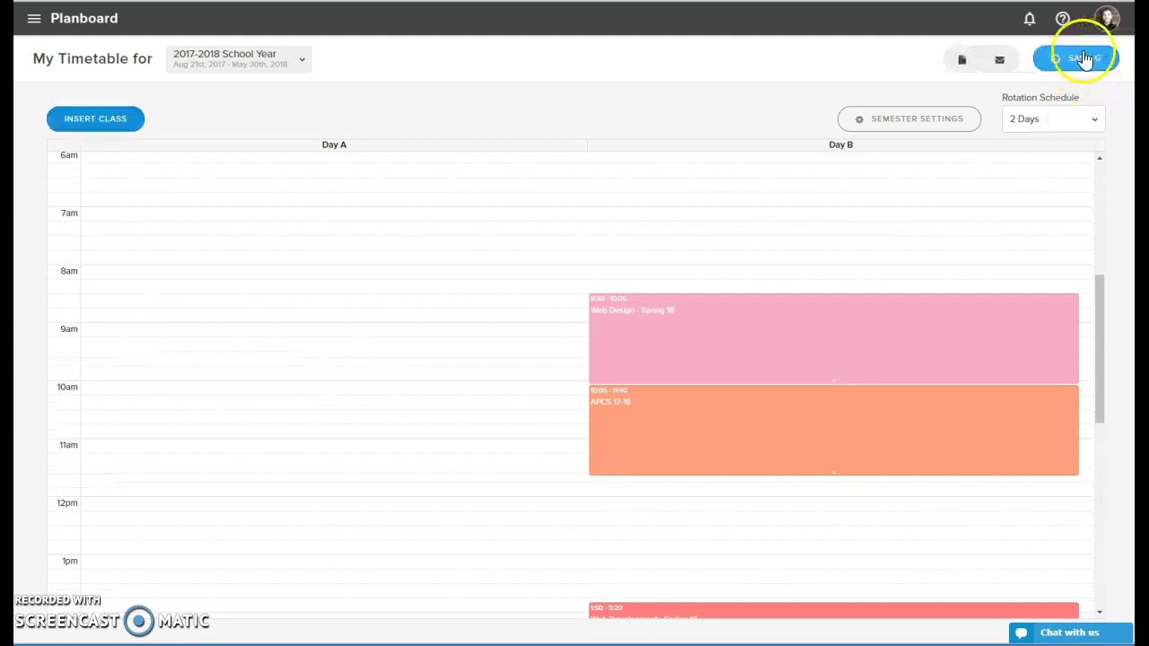
Go back to the subjects and start adding a curriculum map to Web Design - Spring 18
{"action": "left_click", "coordinate": [33, 20]}
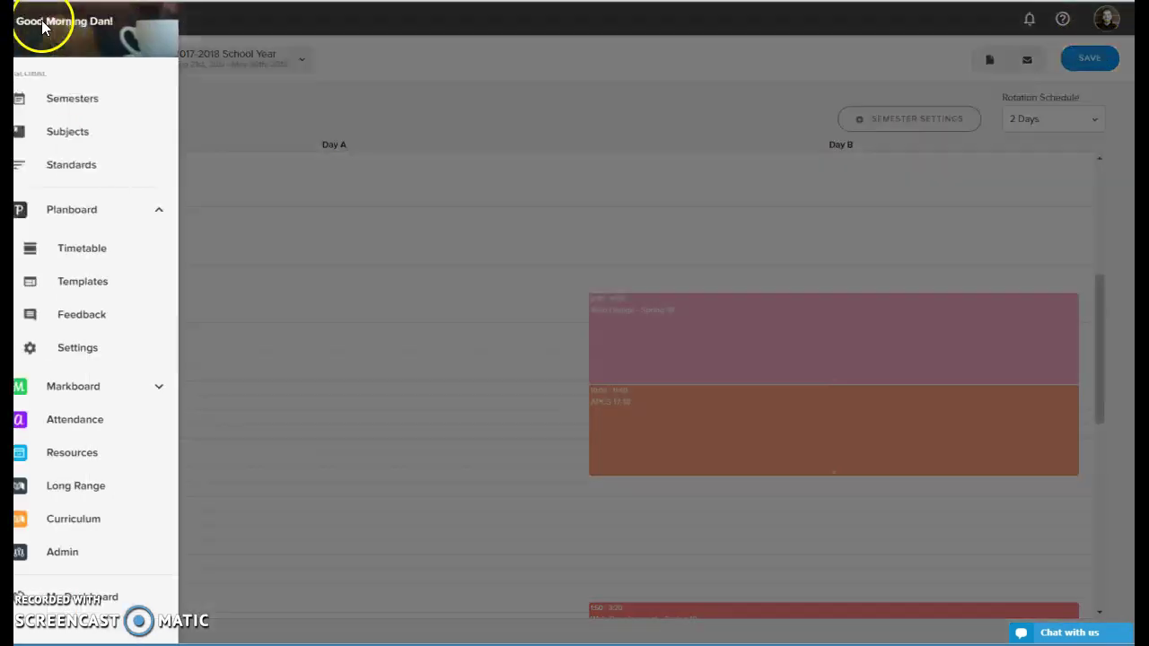
{"action": "left_click", "coordinate": [81, 137]}
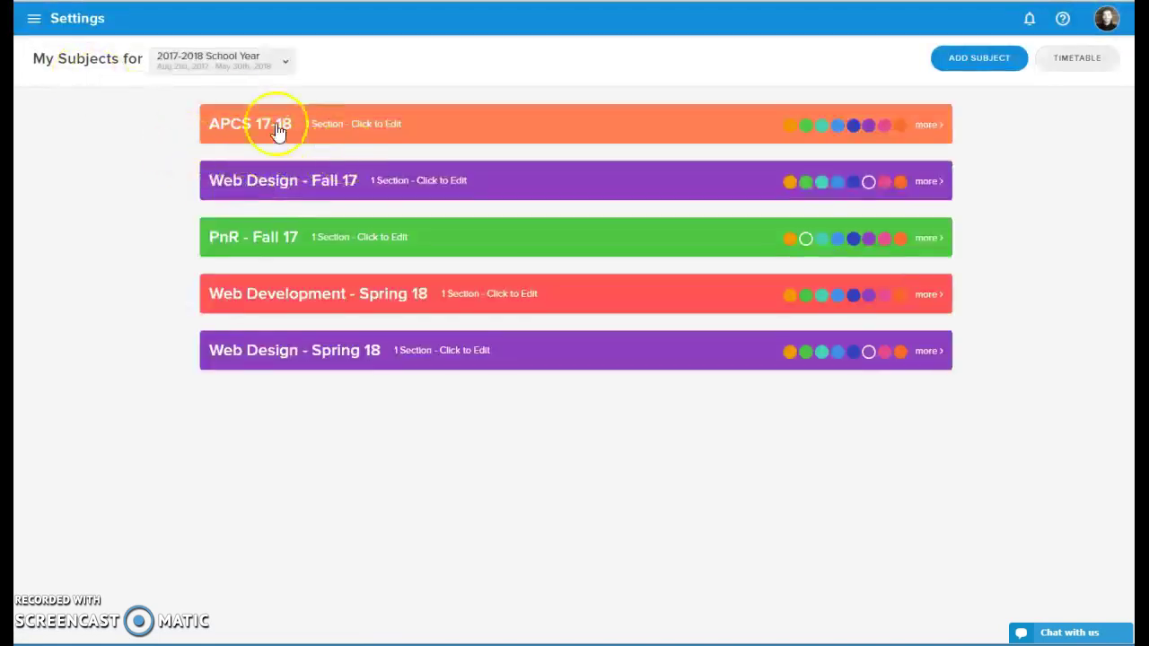
{"action": "left_click", "coordinate": [262, 353]}
{"action": "left_click", "coordinate": [272, 395]}
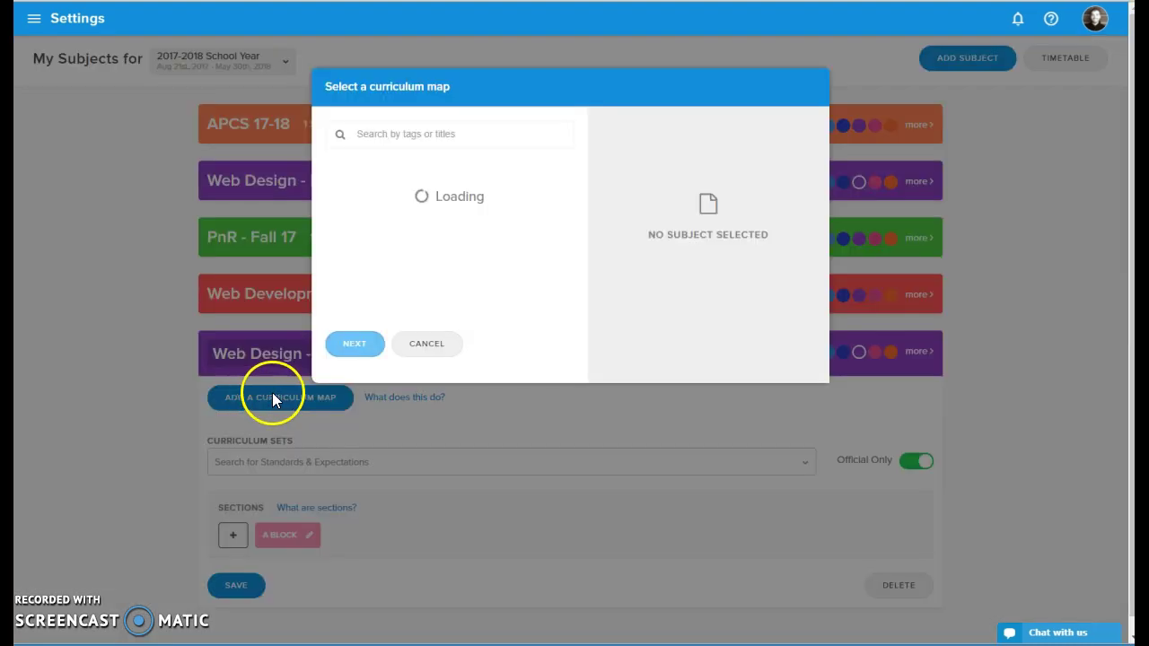
Search the curriculum map titles for "dxa" and choose the Web Design - DXA map for the subject
{"action": "left_click", "coordinate": [428, 137]}
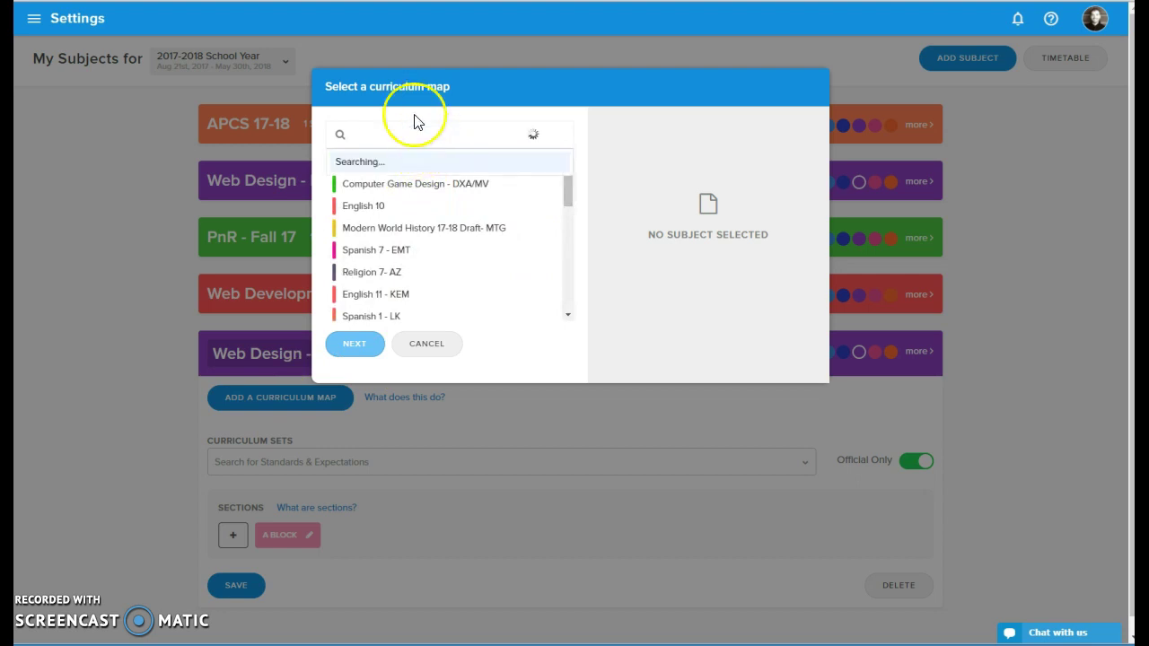
{"action": "type", "text": "dxa"}
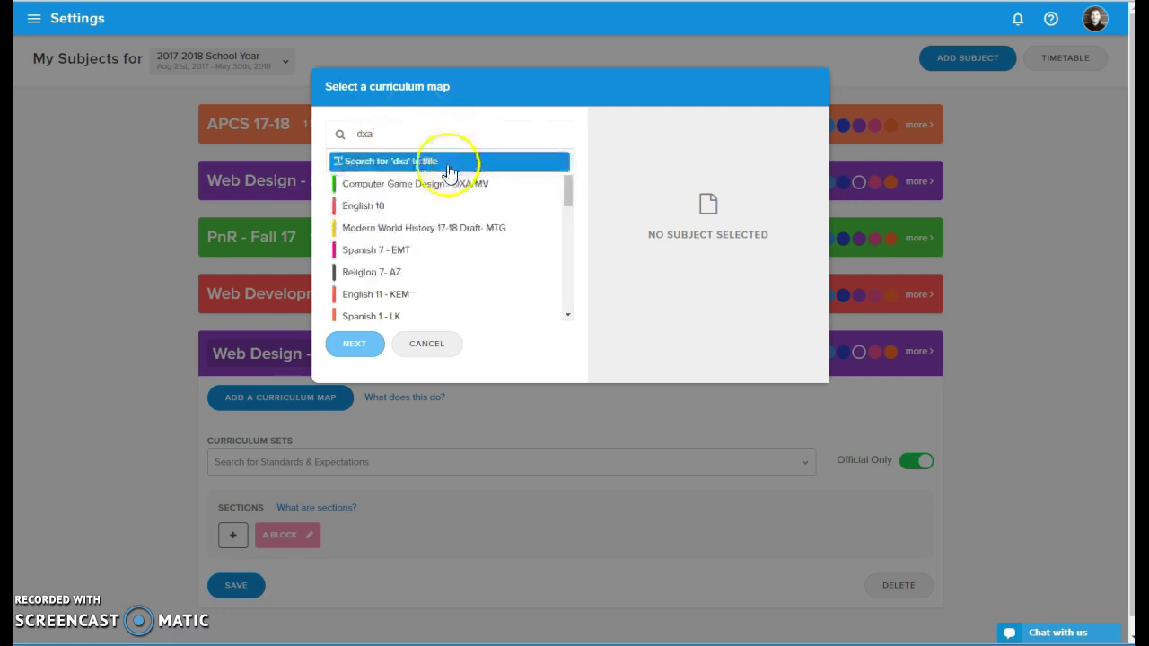
{"action": "key", "text": "Return"}
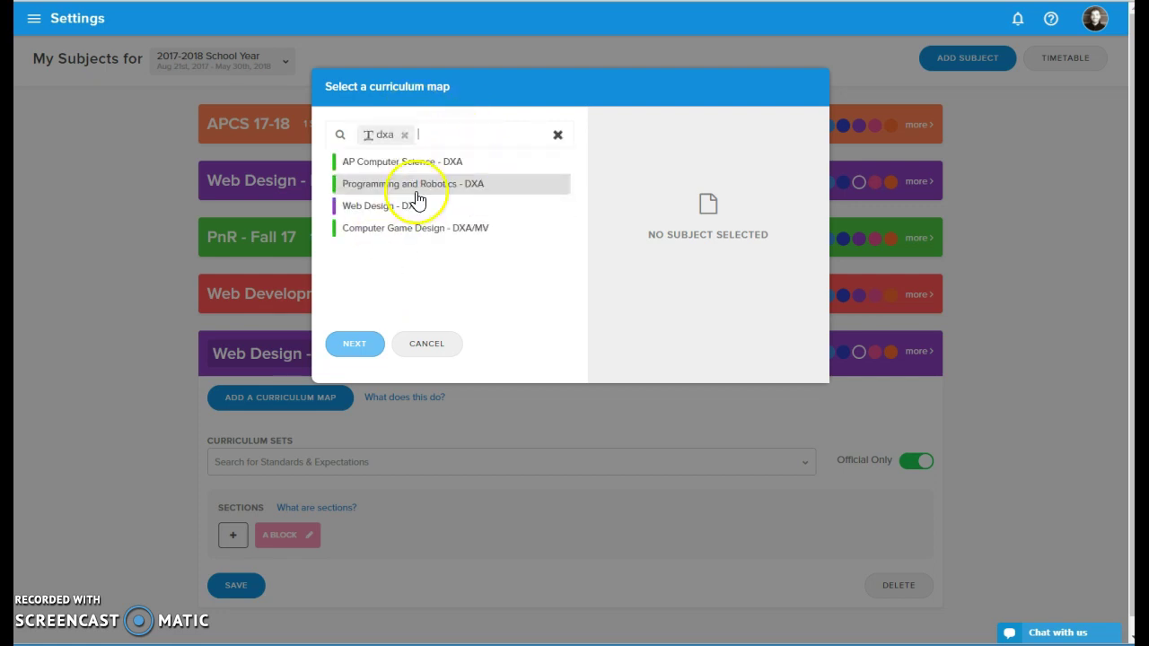
{"action": "left_click", "coordinate": [389, 214]}
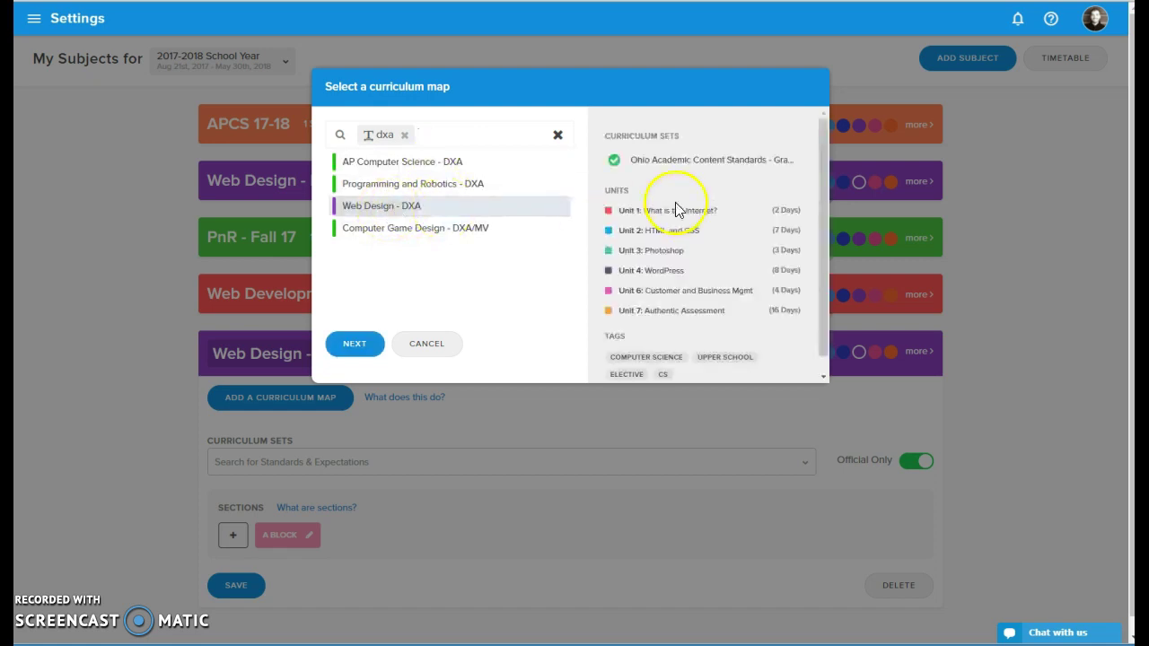
{"action": "scroll", "coordinate": [640, 257], "scroll_direction": "down", "scroll_amount": 1}
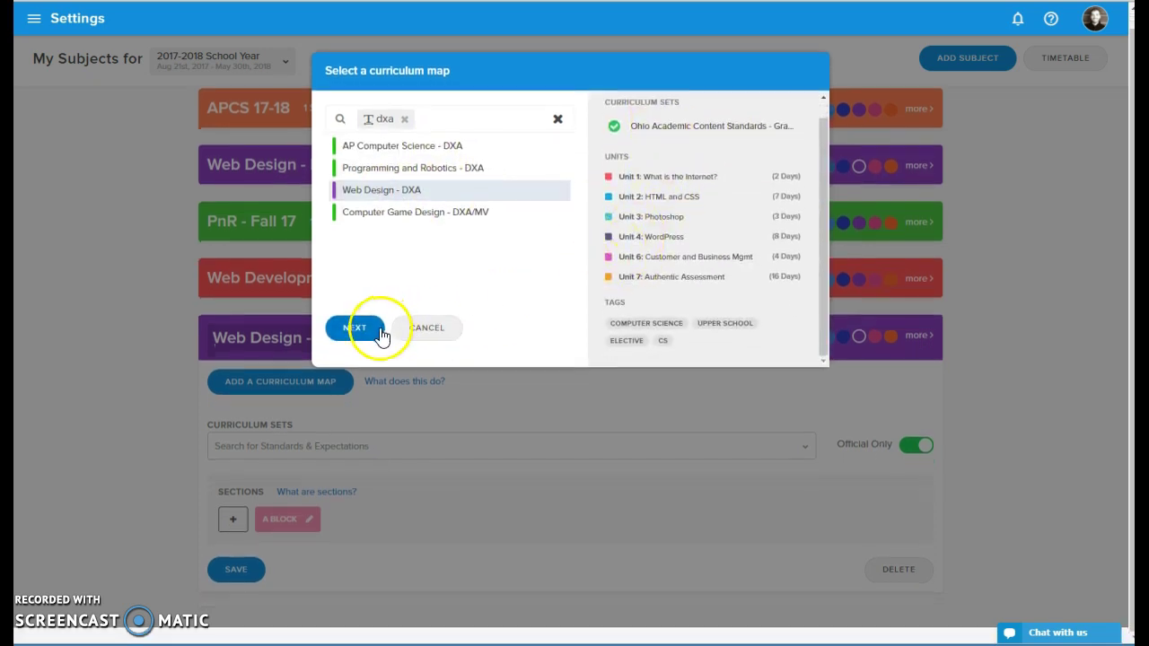
{"action": "left_click", "coordinate": [363, 332]}
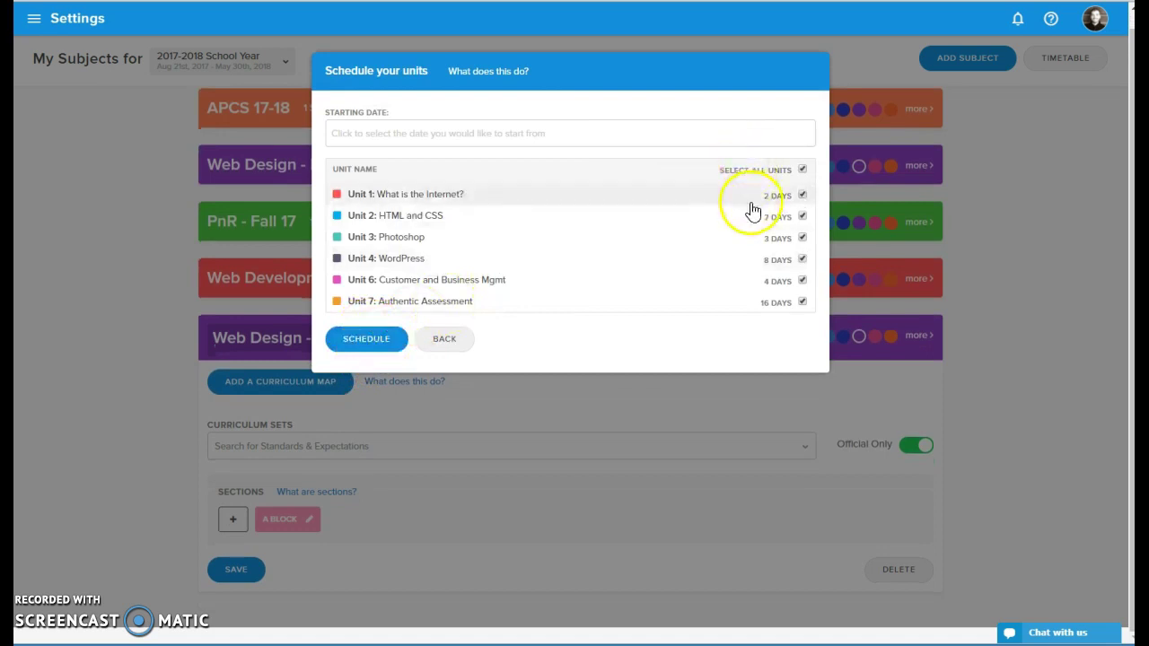
Schedule all units of the Web Design - DXA map with a starting date of January 5, 2018
{"action": "left_click", "coordinate": [402, 137]}
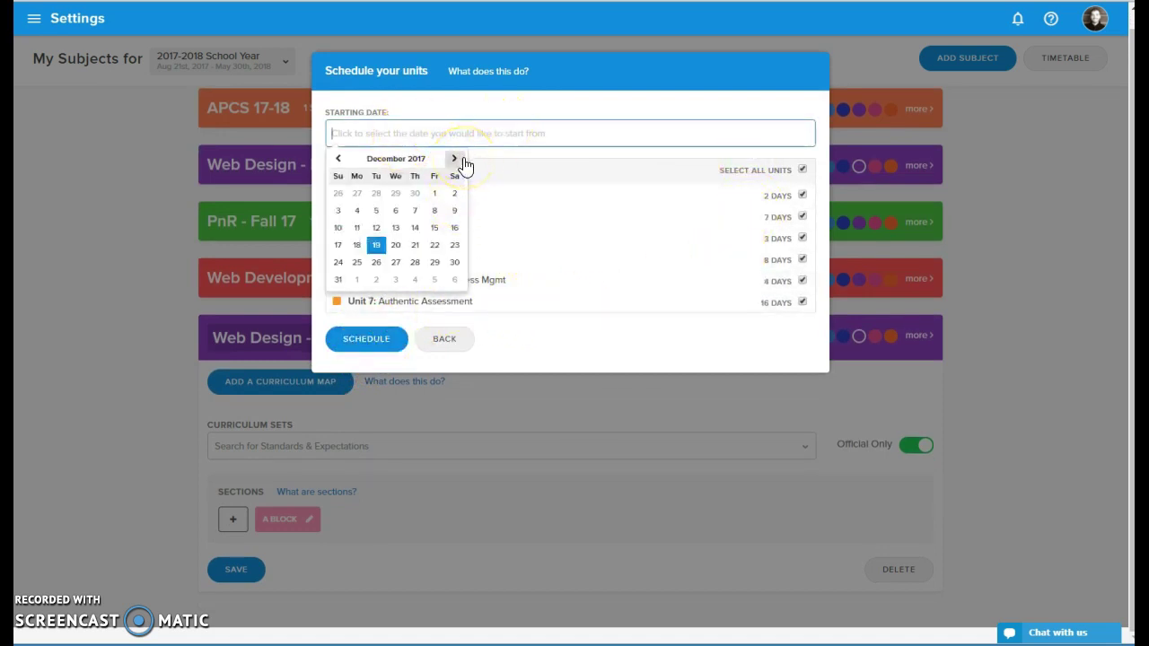
{"action": "left_click", "coordinate": [429, 282]}
{"action": "left_click", "coordinate": [370, 339]}
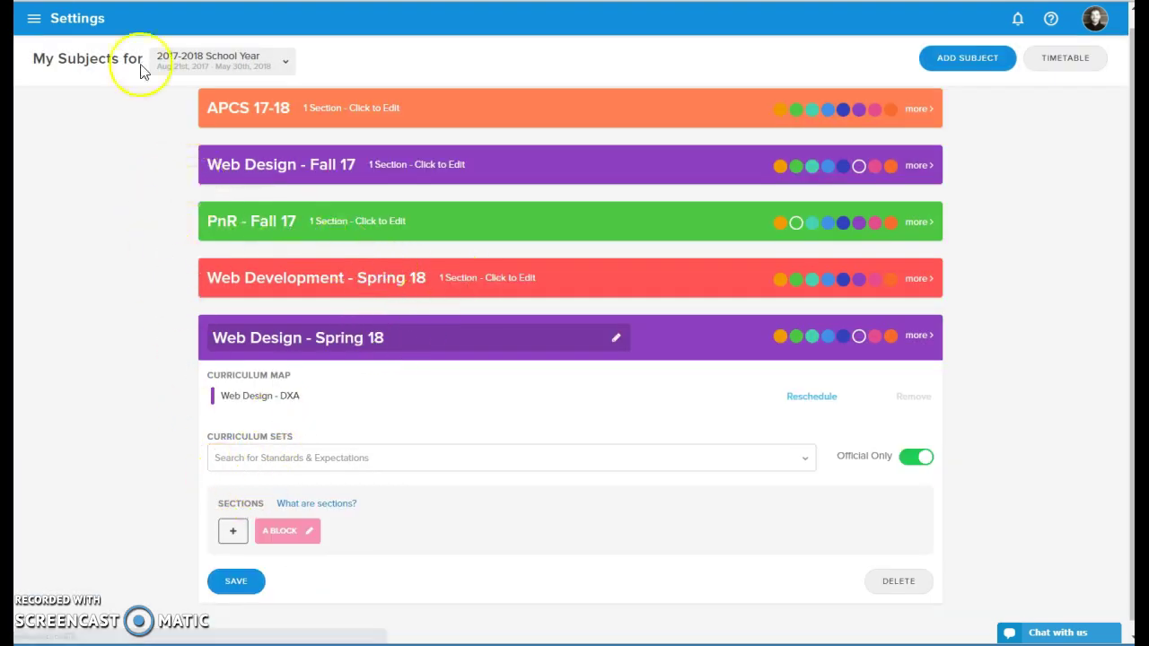
Open the Planboard day plan for Friday, January 5, 2018 and check the classes and their unit assignments
{"action": "left_click", "coordinate": [34, 18]}
{"action": "left_click", "coordinate": [116, 223]}
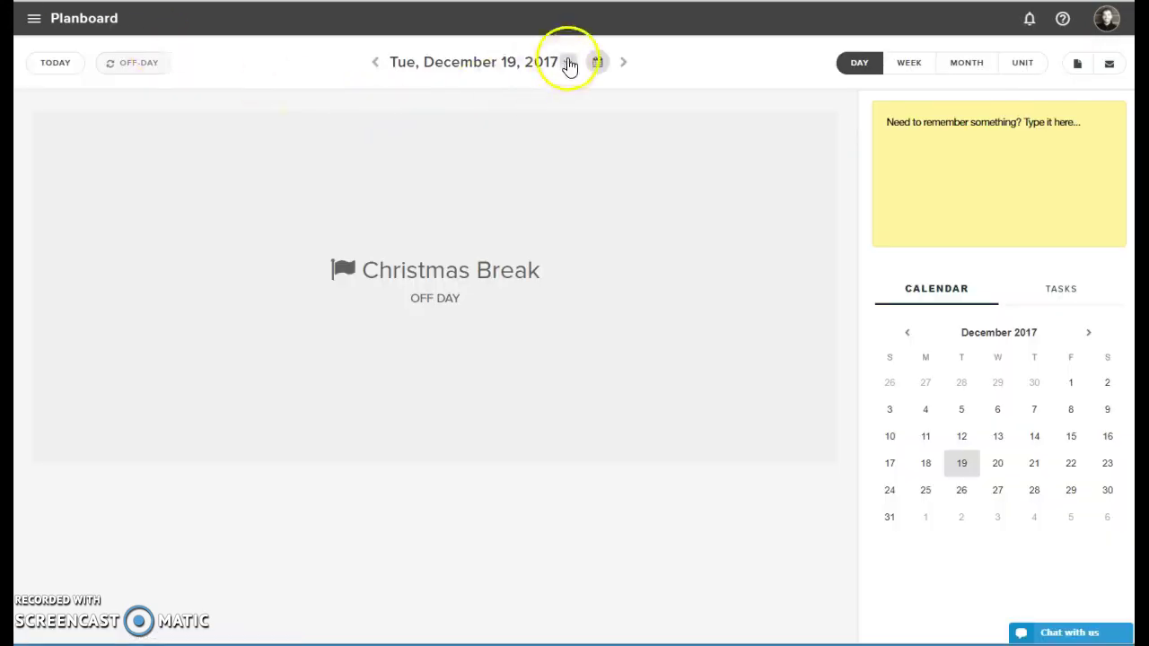
{"action": "left_click", "coordinate": [598, 60]}
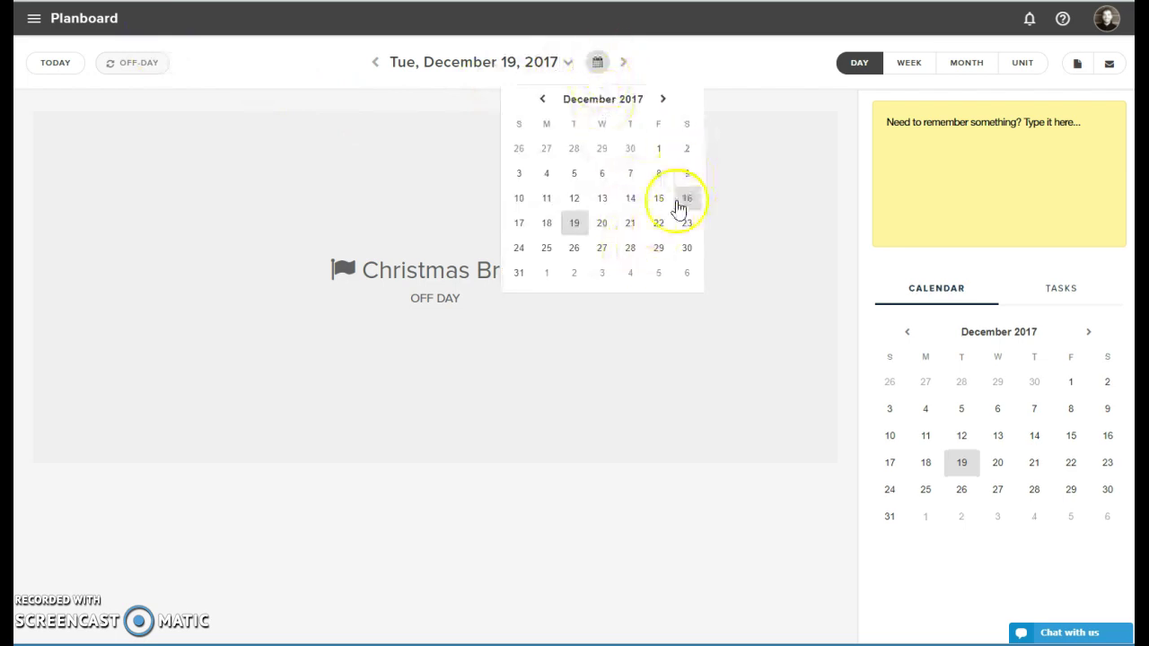
{"action": "left_click", "coordinate": [661, 279]}
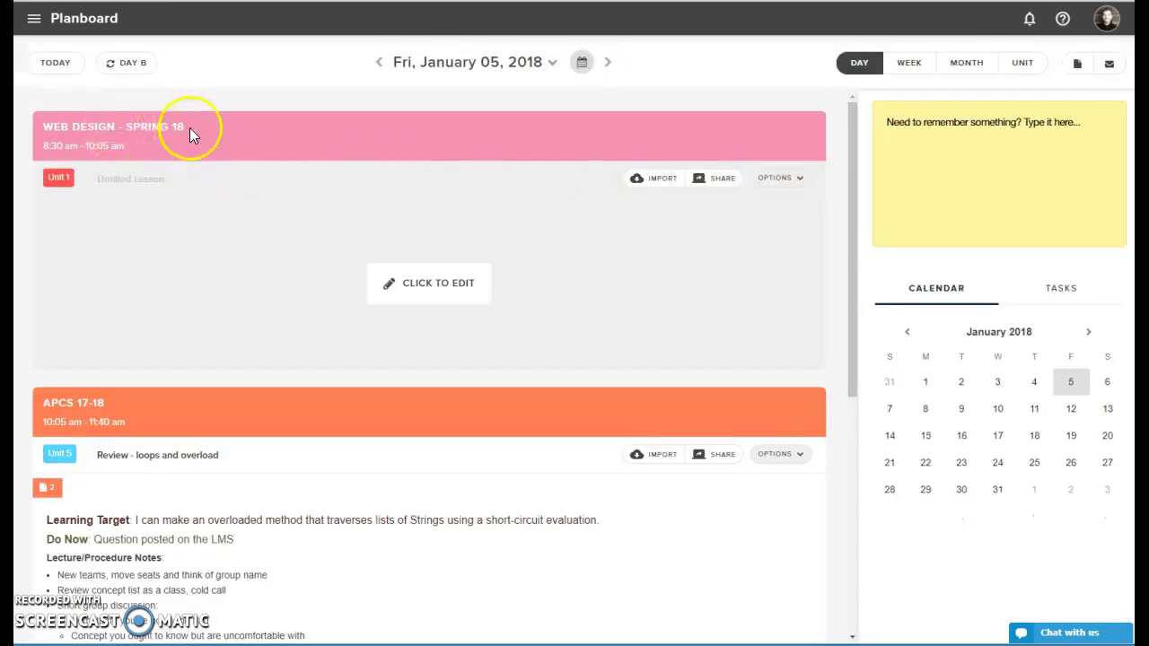
{"action": "scroll", "coordinate": [169, 148], "scroll_direction": "down", "scroll_amount": 2}
{"action": "scroll", "coordinate": [211, 277], "scroll_direction": "down", "scroll_amount": 4}
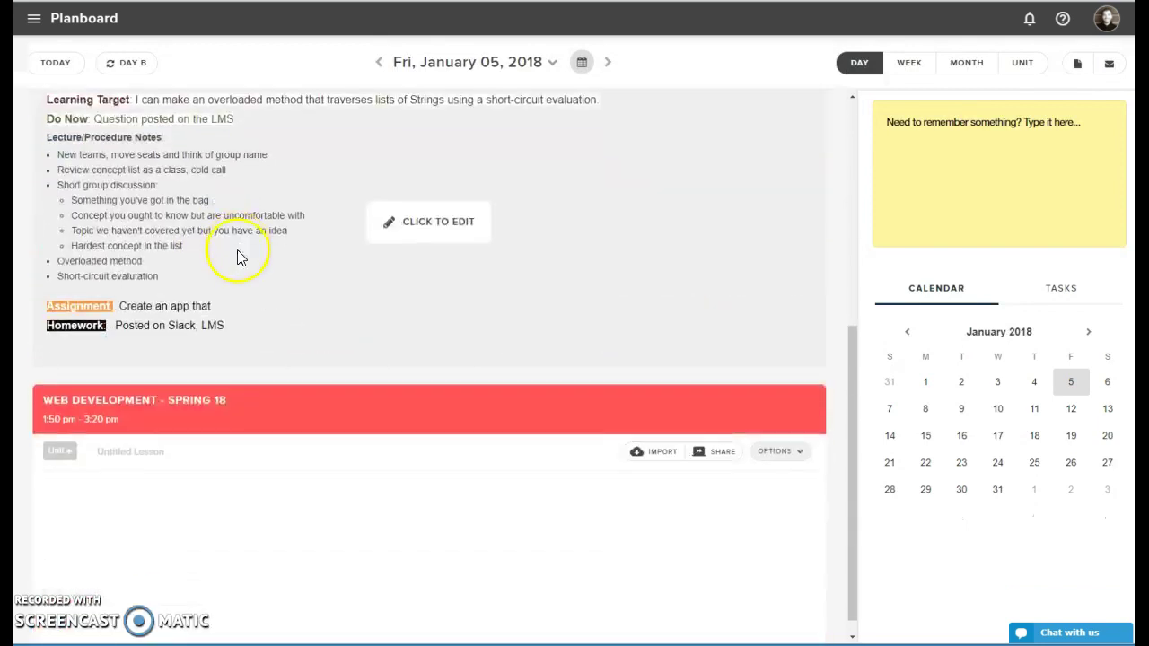
{"action": "scroll", "coordinate": [355, 444], "scroll_direction": "up", "scroll_amount": 5}
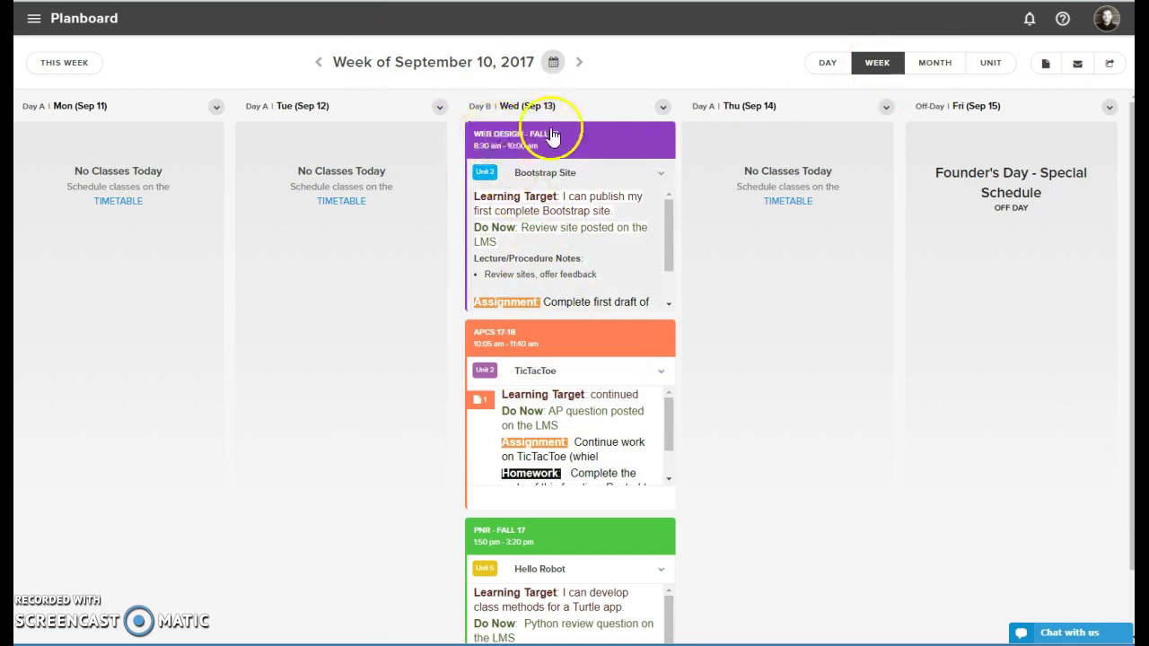
Start sharing a group of Web Design - Fall 17 lessons from all units with a start date of 2017-06-04
{"action": "left_click", "coordinate": [1106, 68]}
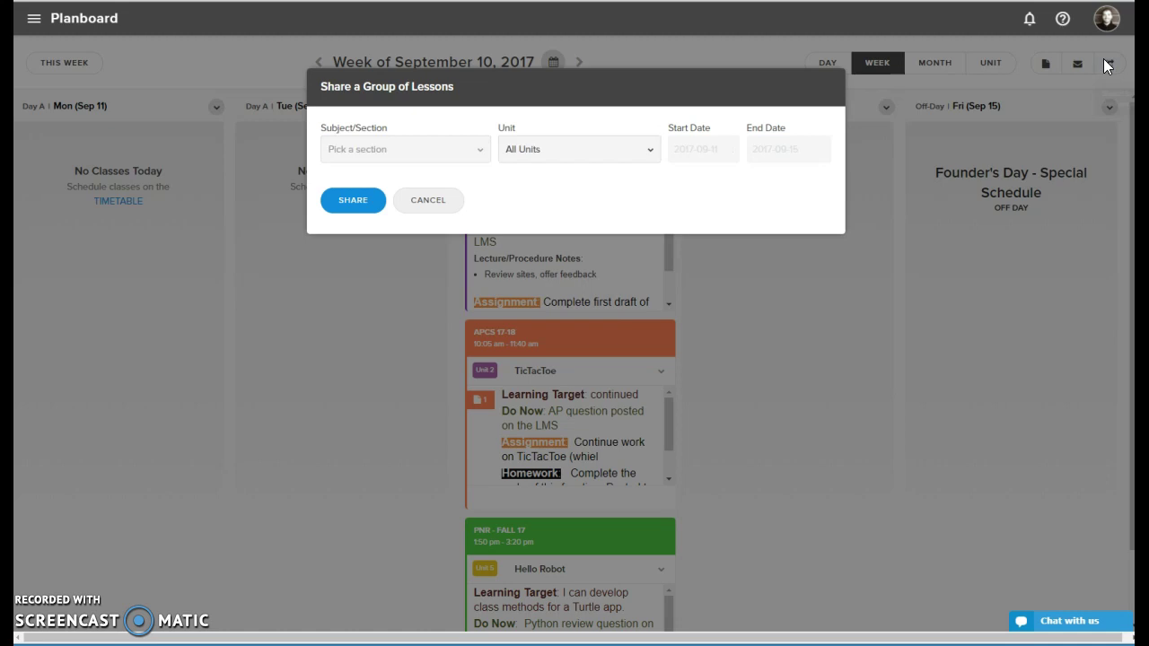
{"action": "left_click", "coordinate": [424, 149]}
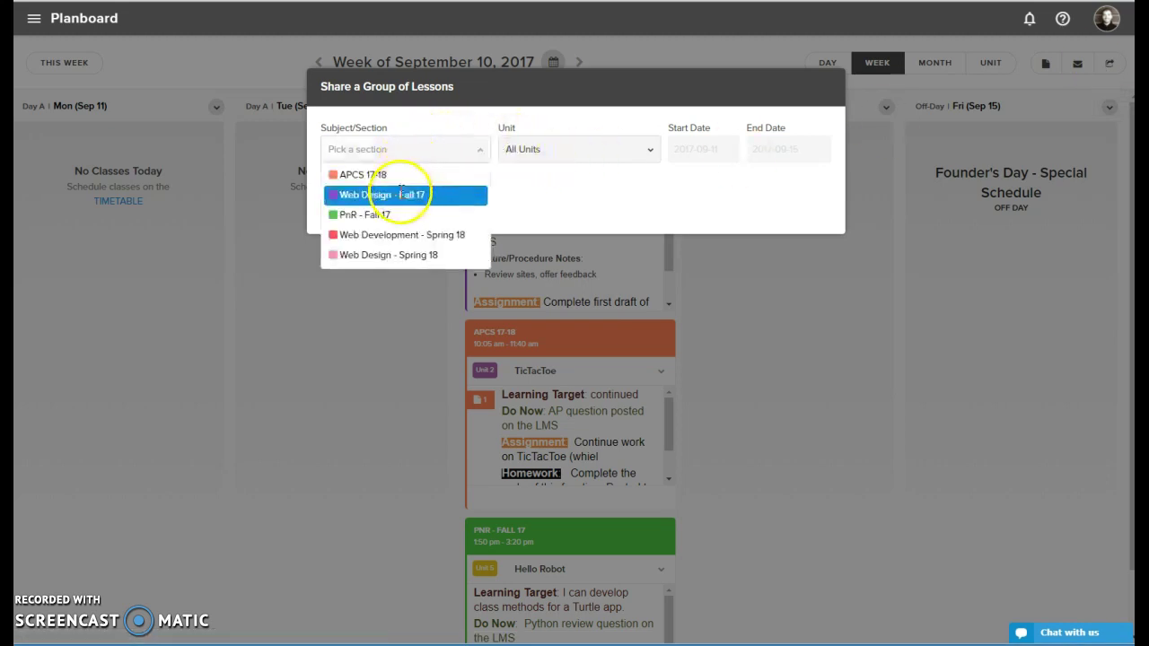
{"action": "left_click", "coordinate": [399, 194]}
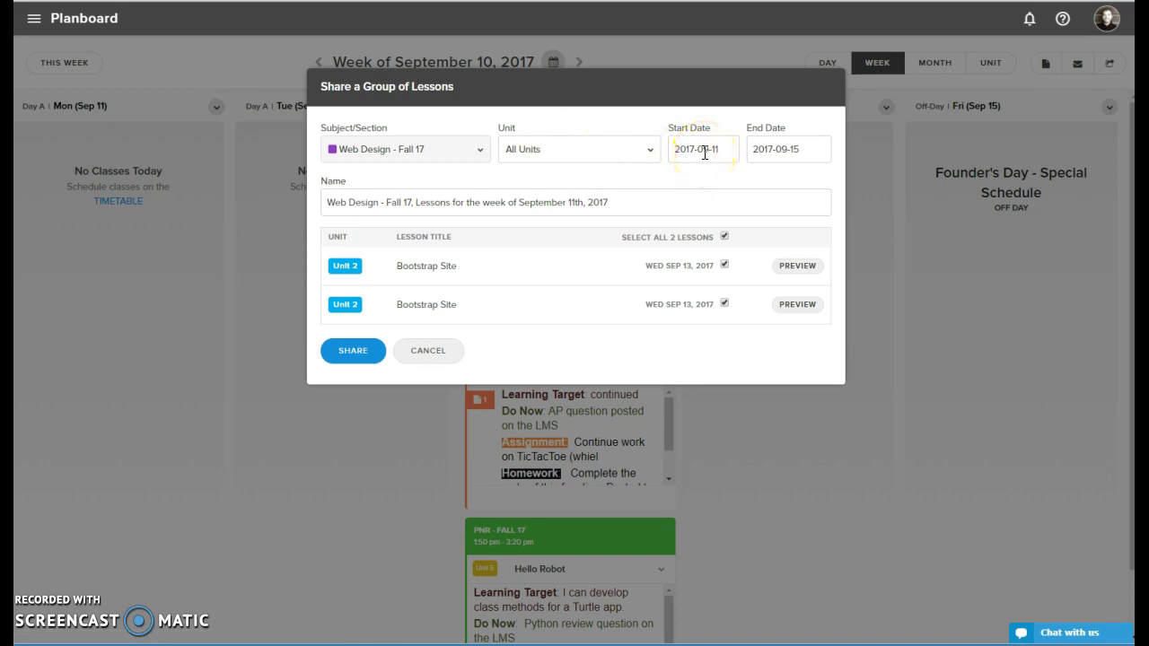
{"action": "left_click", "coordinate": [704, 153]}
{"action": "left_click", "coordinate": [684, 175]}
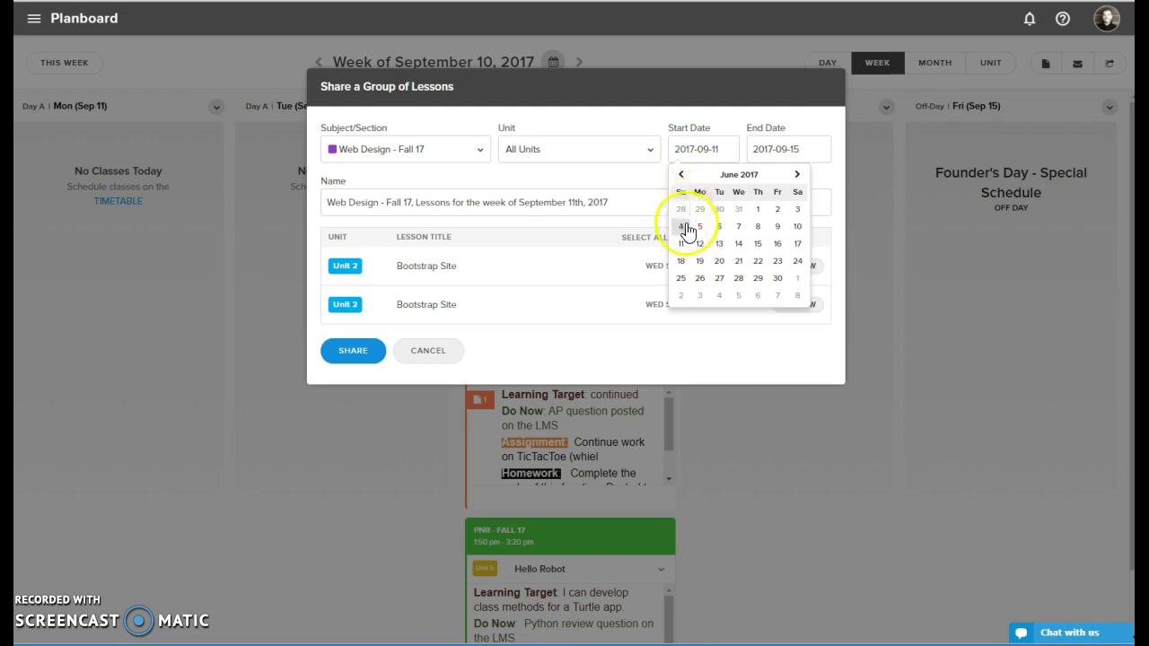
{"action": "left_click", "coordinate": [687, 228]}
Set the lesson group's end date to 2018-03-22 and look through the lessons included in that range
{"action": "left_click", "coordinate": [777, 149]}
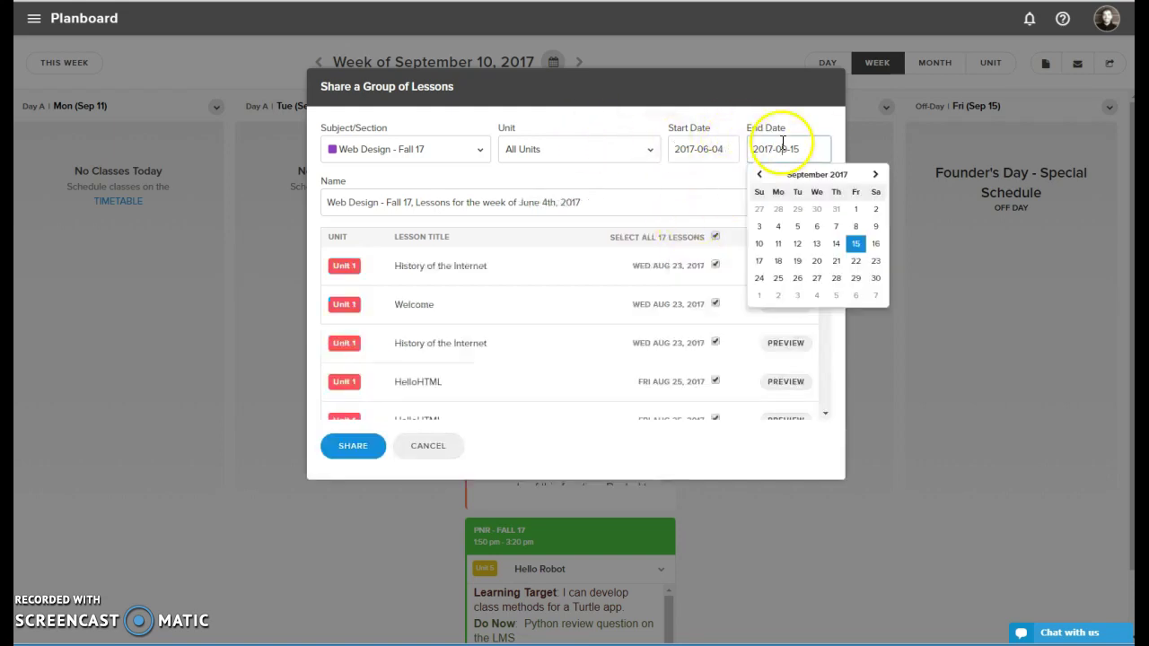
{"action": "left_click", "coordinate": [878, 175]}
{"action": "left_click", "coordinate": [878, 175]}
{"action": "left_click", "coordinate": [879, 175]}
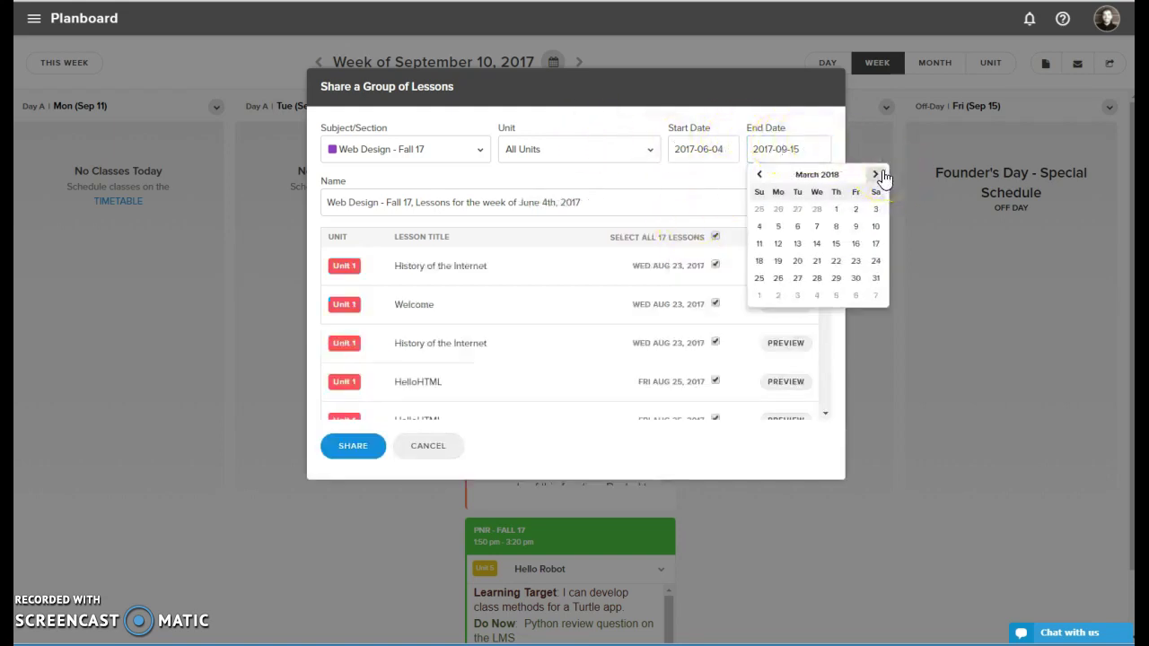
{"action": "left_click", "coordinate": [836, 260]}
{"action": "scroll", "coordinate": [418, 257], "scroll_direction": "down", "scroll_amount": 15}
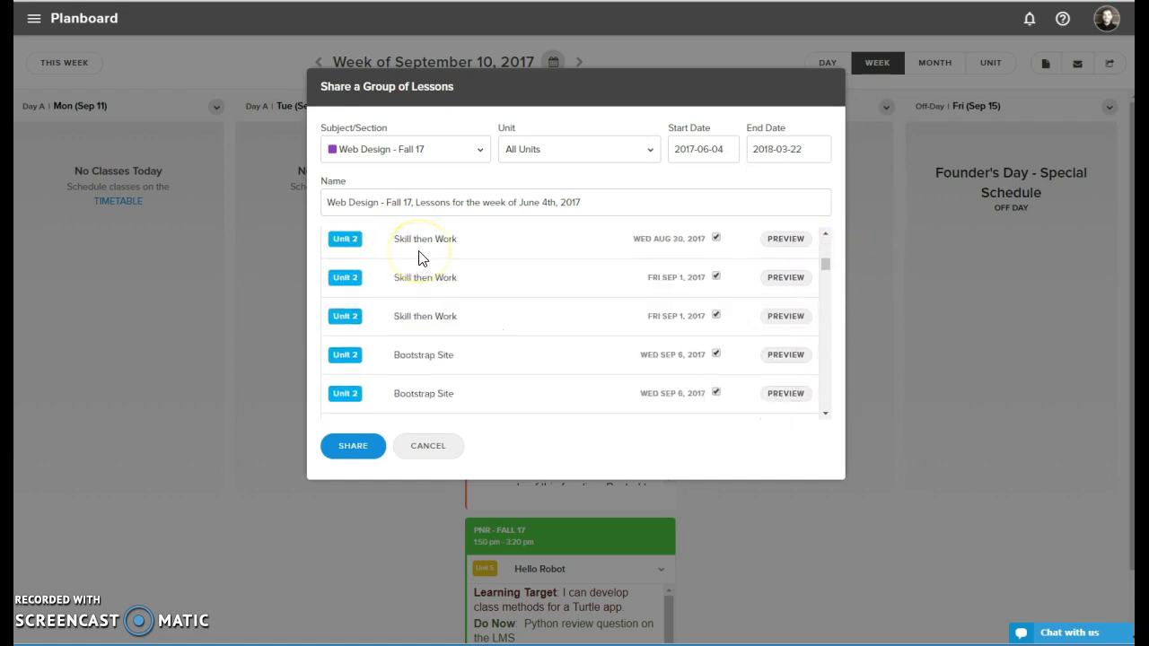
{"action": "scroll", "coordinate": [458, 235], "scroll_direction": "up", "scroll_amount": 15}
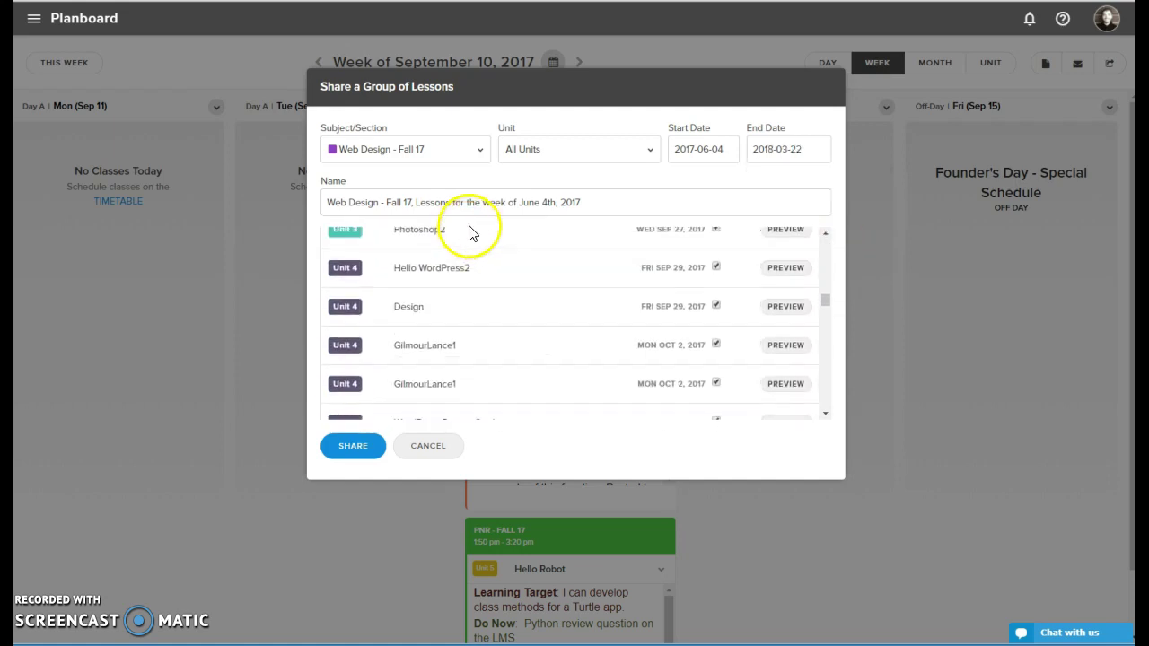
{"action": "scroll", "coordinate": [718, 258], "scroll_direction": "up", "scroll_amount": 2}
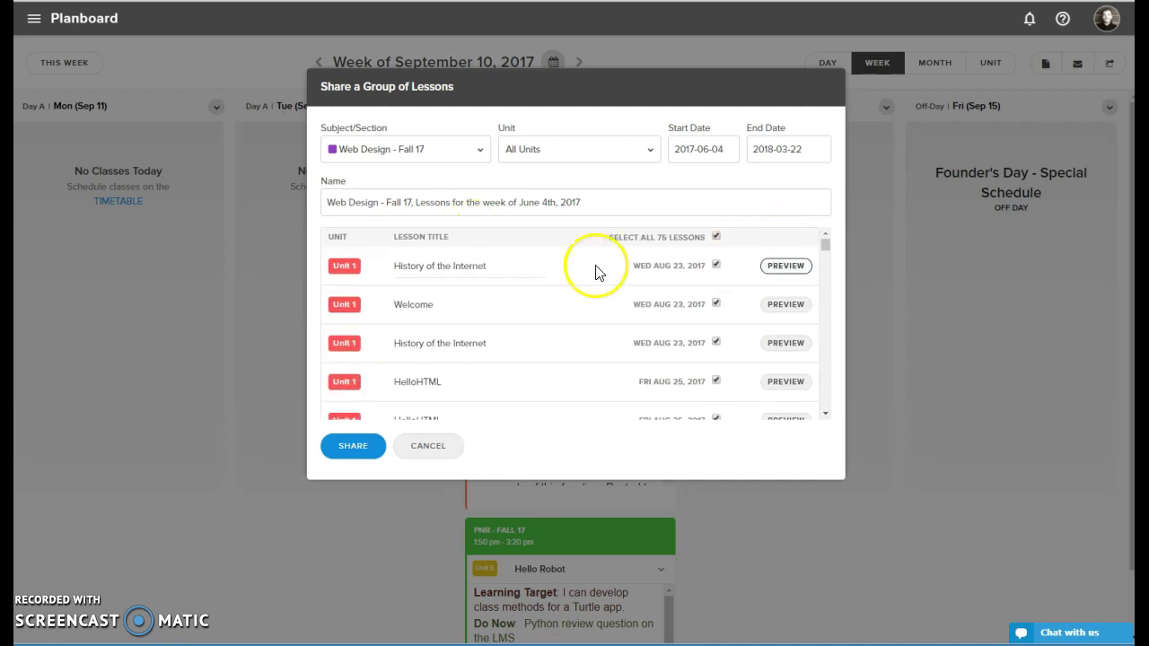
Shorten the group's name to "Web Design - Fall 17, Lessons" and share it with the teacher found by searching "dan"
{"action": "left_click_drag", "start_coordinate": [614, 203], "coordinate": [477, 198]}
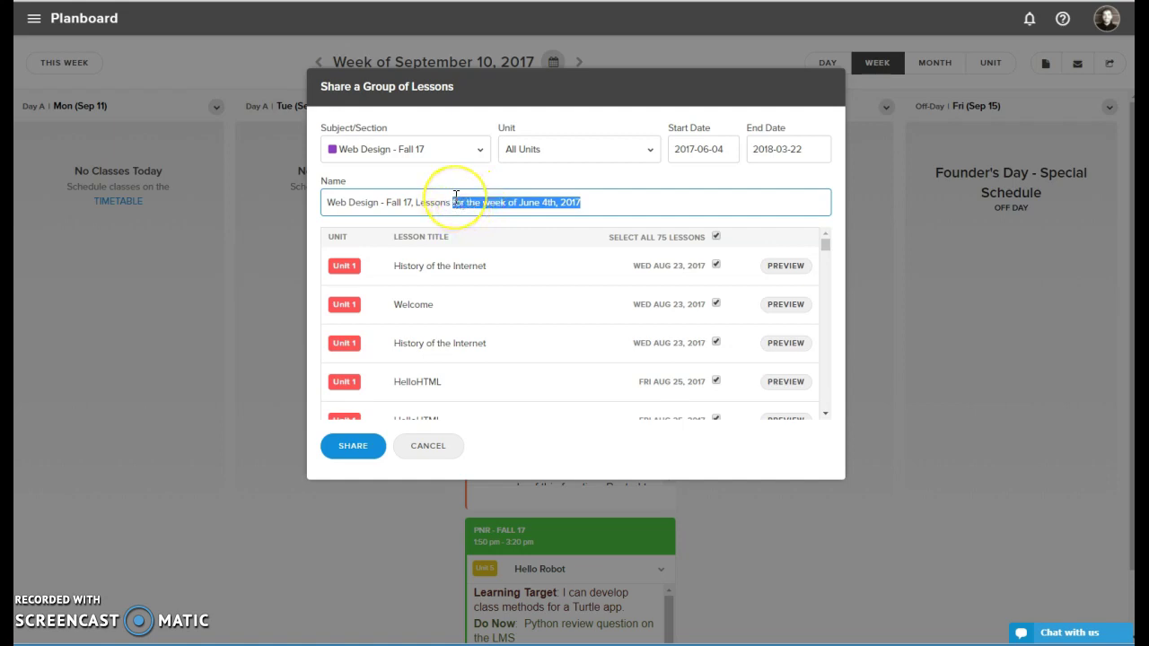
{"action": "key", "text": "BackSpace"}
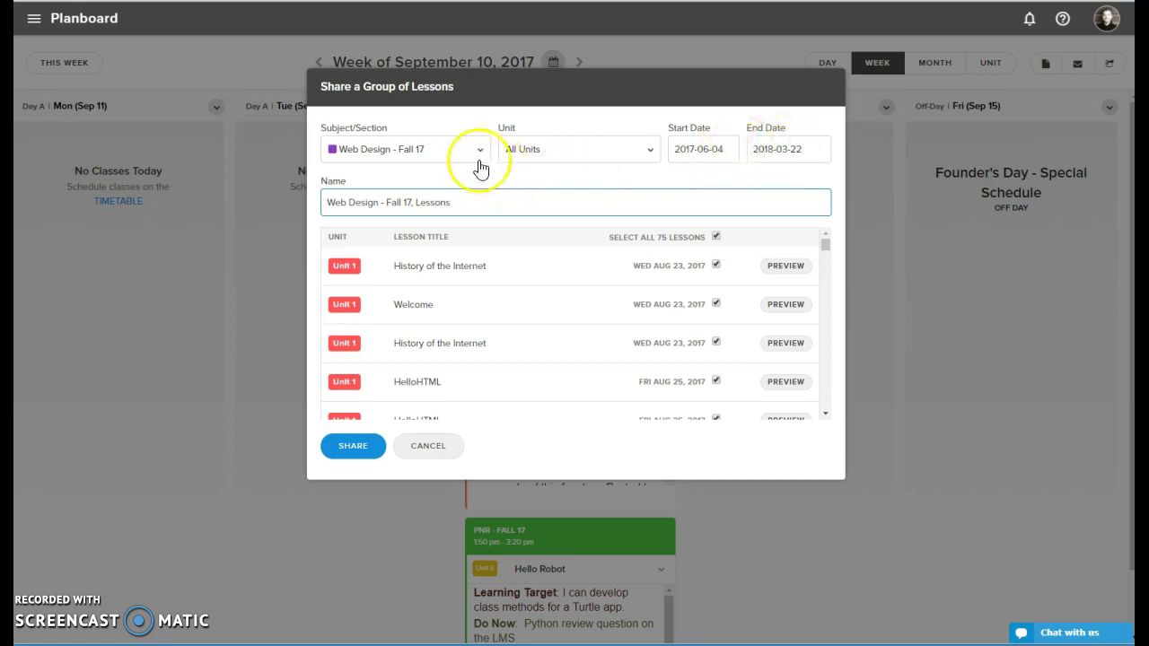
{"action": "left_click", "coordinate": [353, 447]}
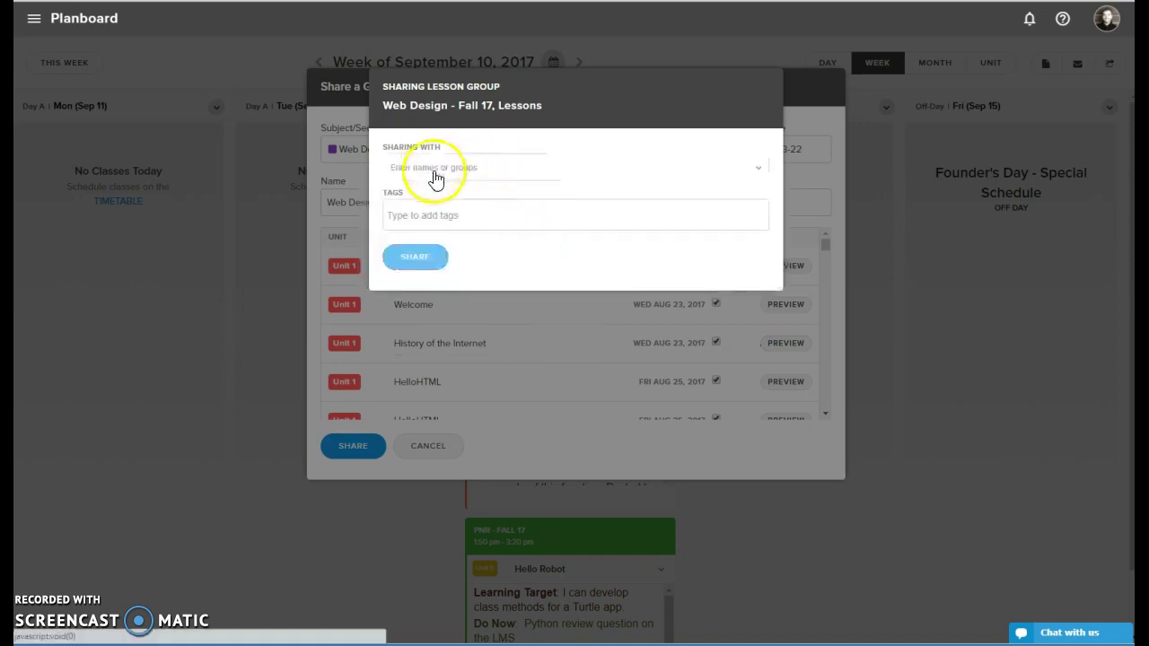
{"action": "left_click", "coordinate": [442, 172]}
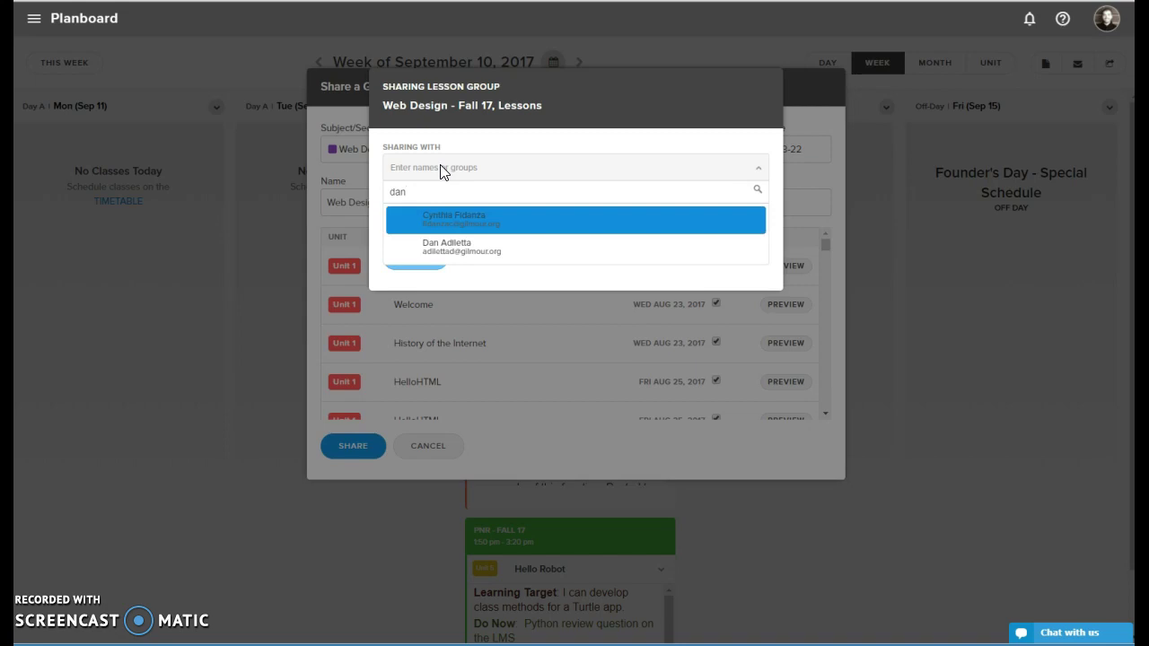
{"action": "left_click", "coordinate": [427, 247]}
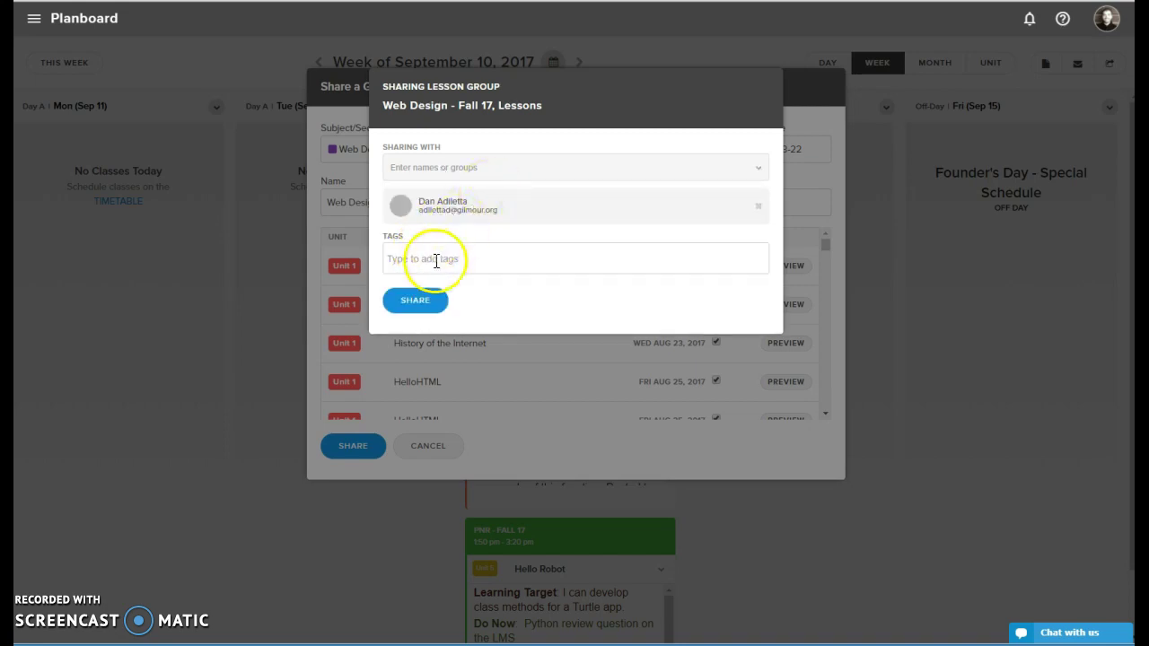
{"action": "left_click", "coordinate": [425, 301]}
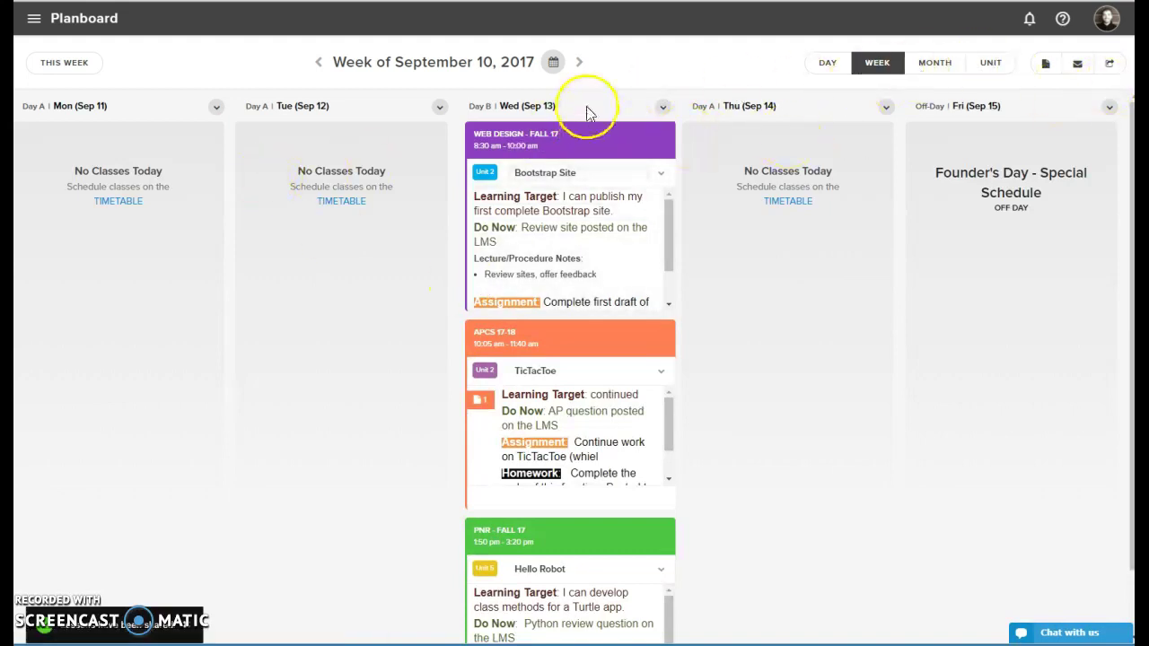
Go to the week containing January 5, 2018 in the week plan
{"action": "left_click", "coordinate": [579, 63]}
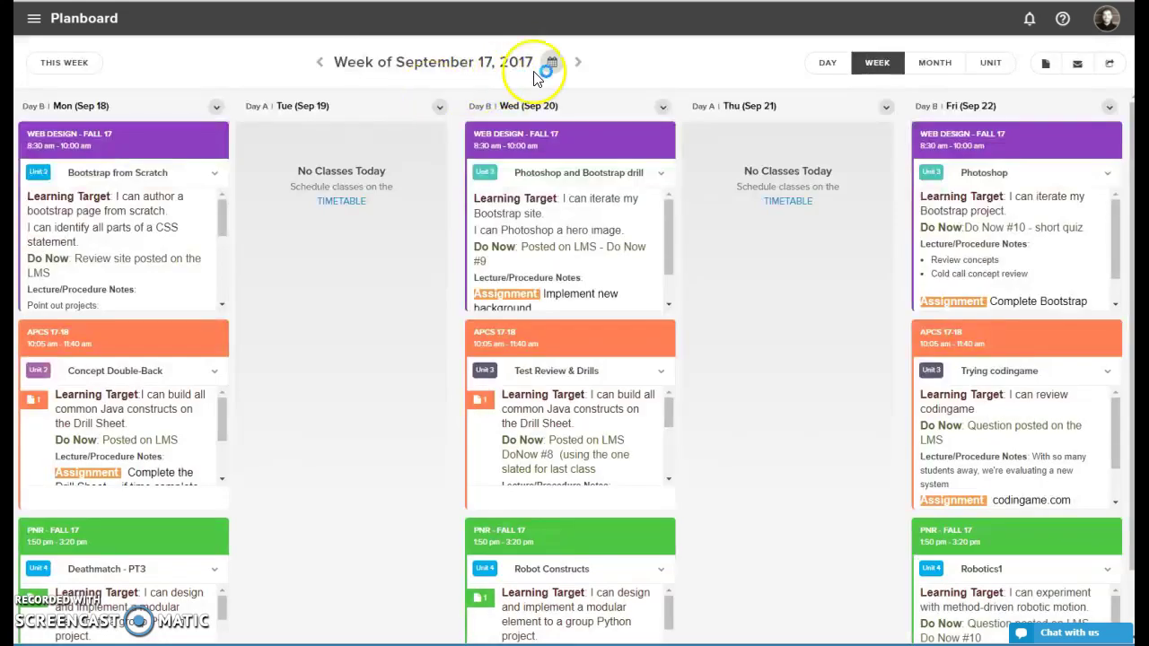
{"action": "left_click", "coordinate": [545, 69]}
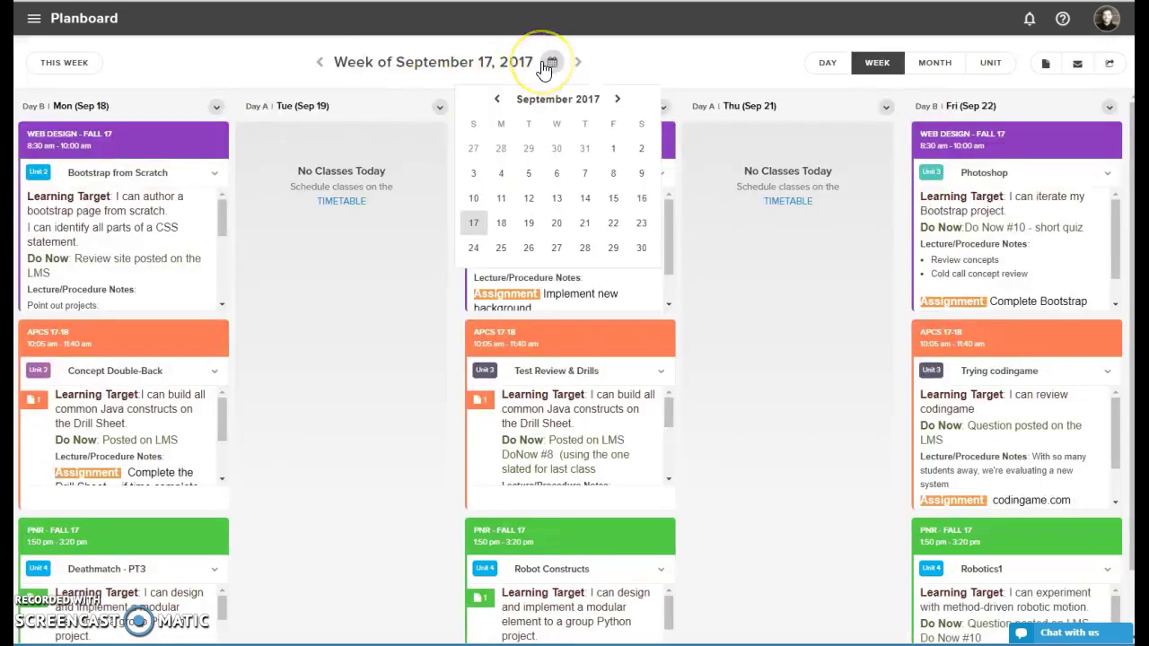
{"action": "left_click", "coordinate": [618, 101]}
{"action": "left_click", "coordinate": [619, 102]}
{"action": "left_click", "coordinate": [620, 102]}
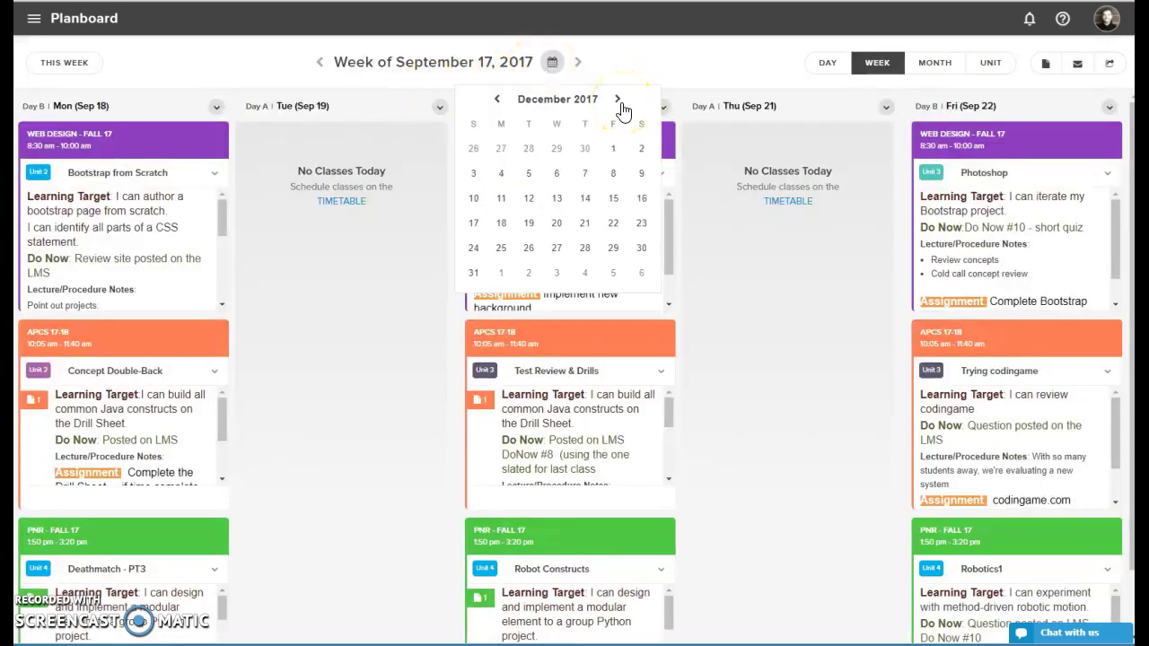
{"action": "left_click", "coordinate": [619, 102]}
{"action": "left_click", "coordinate": [609, 148]}
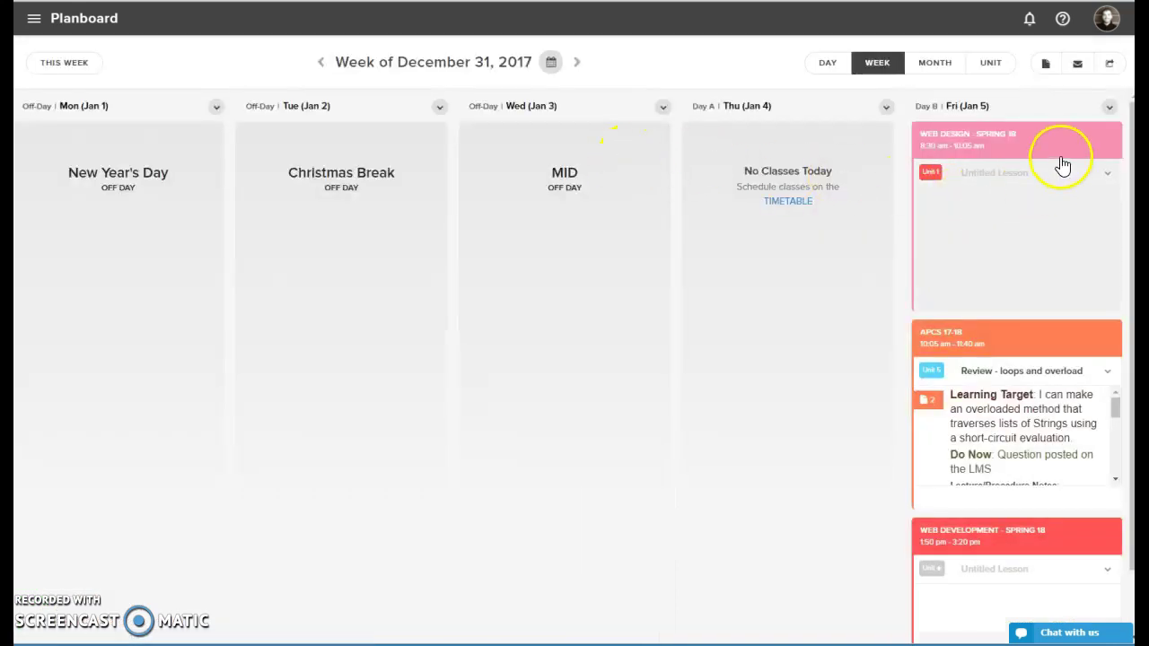
Start an import into the January 5 Web Design - Spring 18 lesson, choosing the "Web Design - Fall 17, Lessons" group from My Resources
{"action": "left_click", "coordinate": [1105, 173]}
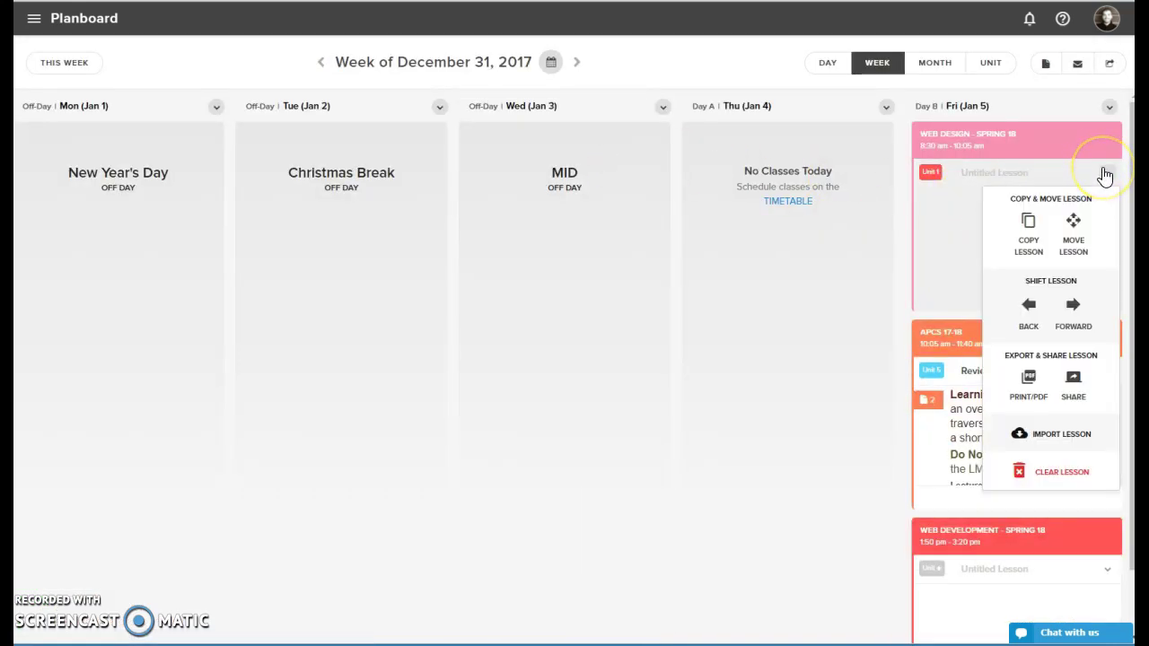
{"action": "left_click", "coordinate": [1046, 437]}
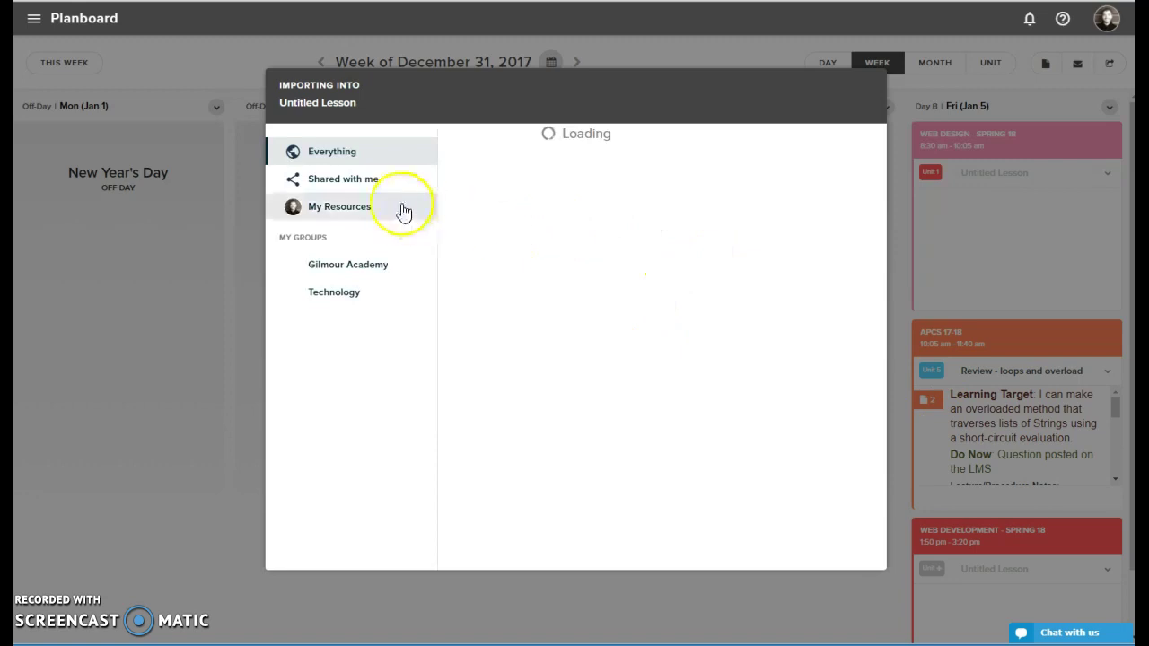
{"action": "left_click", "coordinate": [351, 191]}
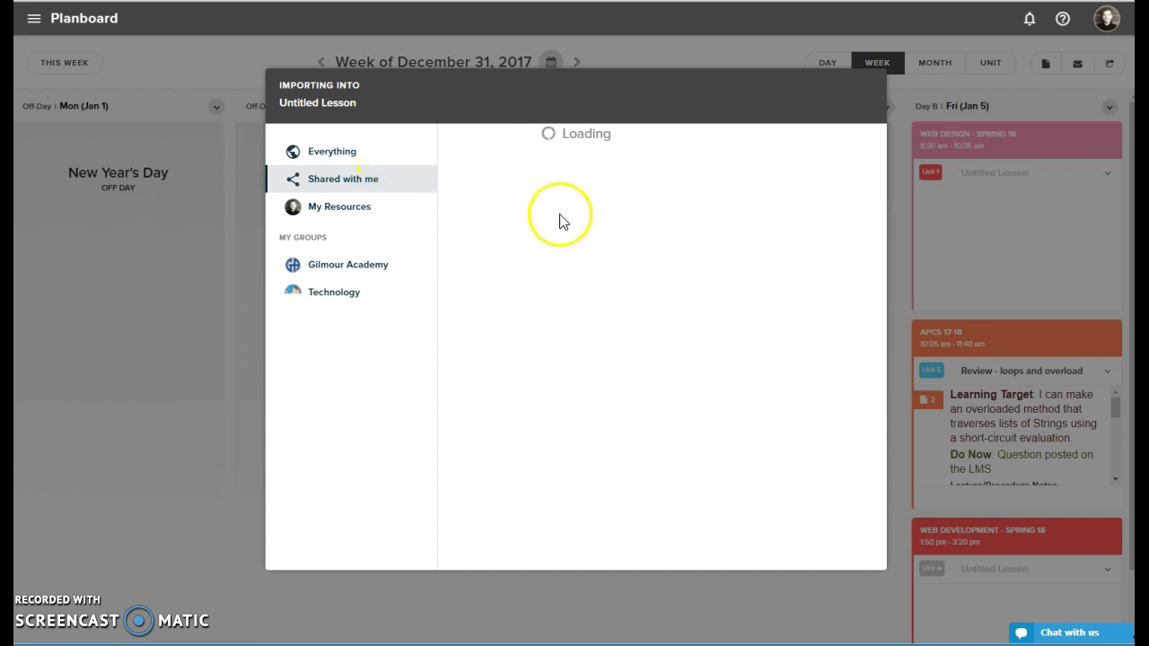
{"action": "left_click", "coordinate": [291, 206]}
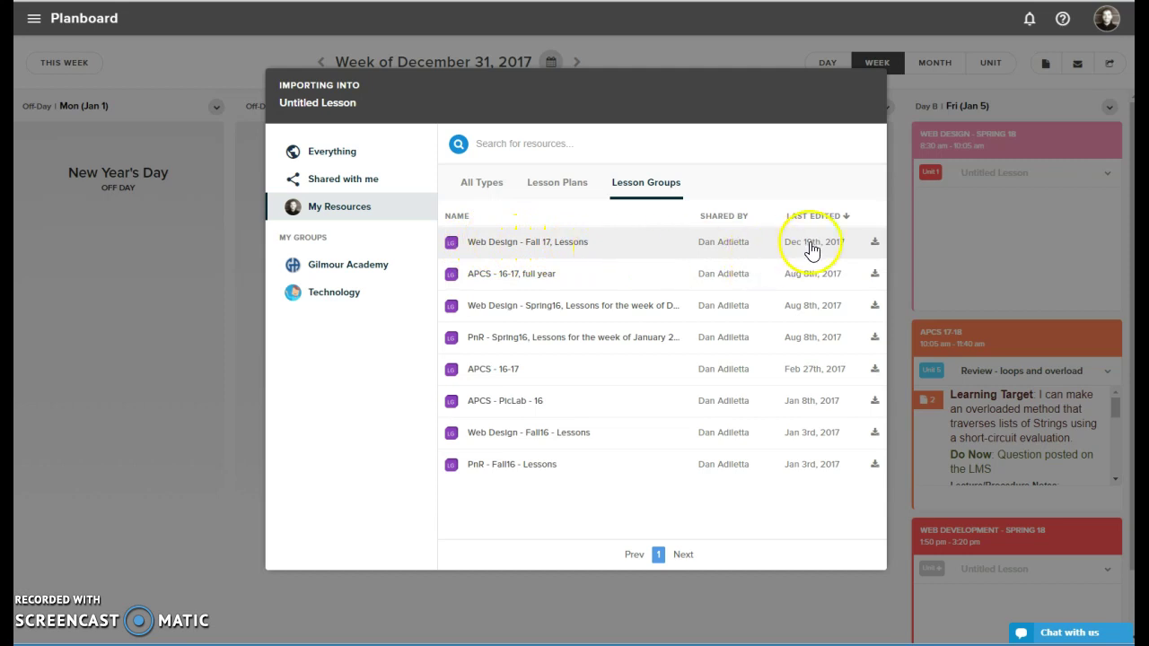
{"action": "left_click", "coordinate": [520, 250]}
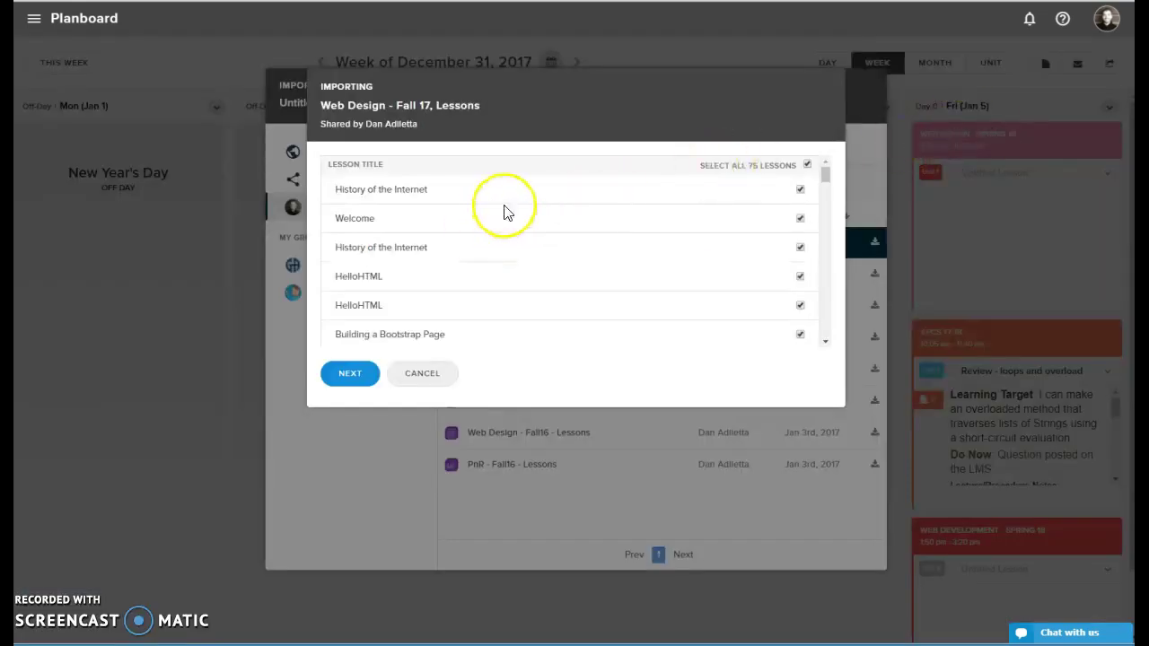
Import all lessons of the group into Web Design - Spring 18 starting 2018/01/05, overwriting the existing lessons
{"action": "scroll", "coordinate": [574, 205], "scroll_direction": "down", "scroll_amount": 1}
{"action": "scroll", "coordinate": [579, 202], "scroll_direction": "up", "scroll_amount": 2}
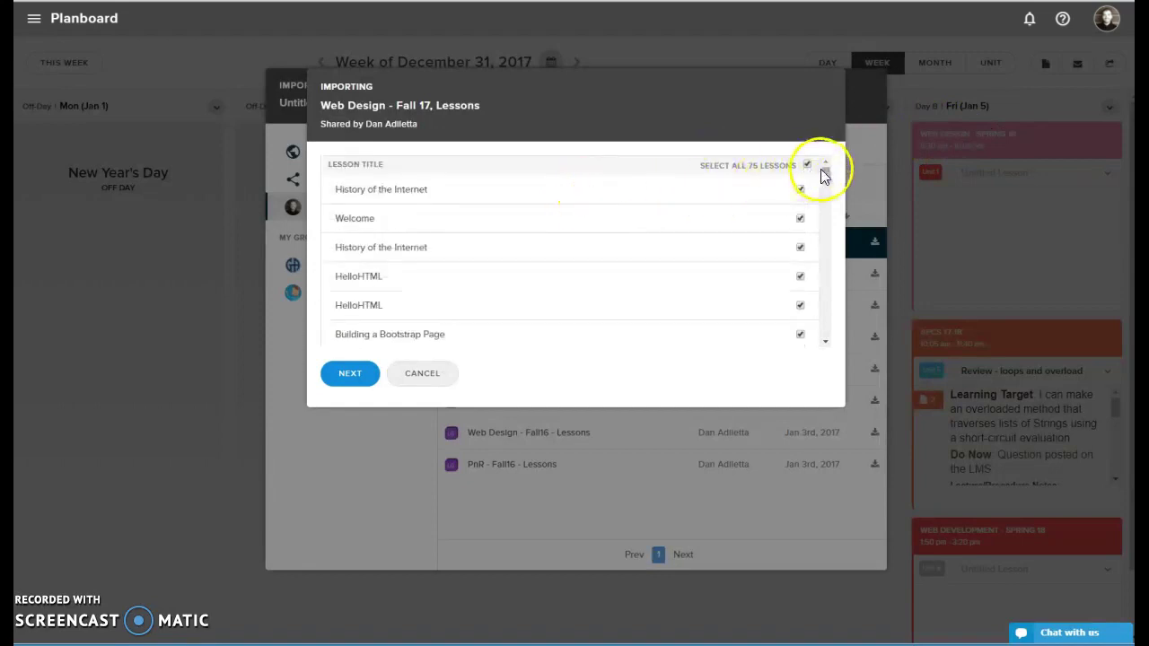
{"action": "left_click_drag", "start_coordinate": [826, 169], "coordinate": [842, 152]}
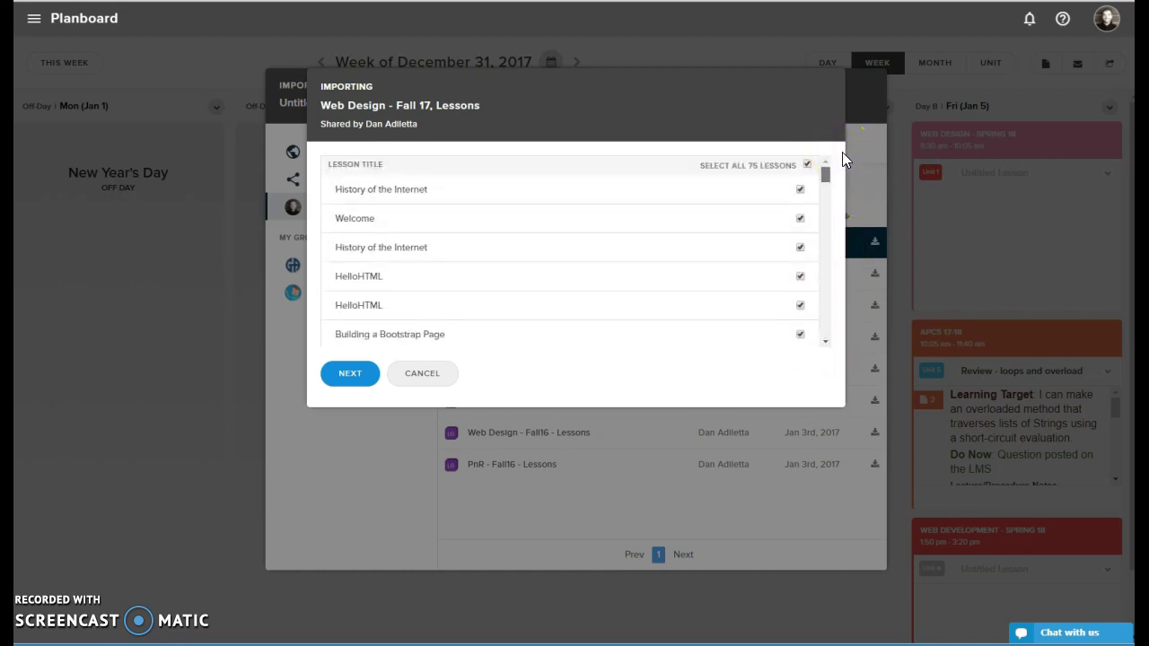
{"action": "left_click_drag", "start_coordinate": [825, 171], "coordinate": [850, 160]}
{"action": "left_click", "coordinate": [353, 375]}
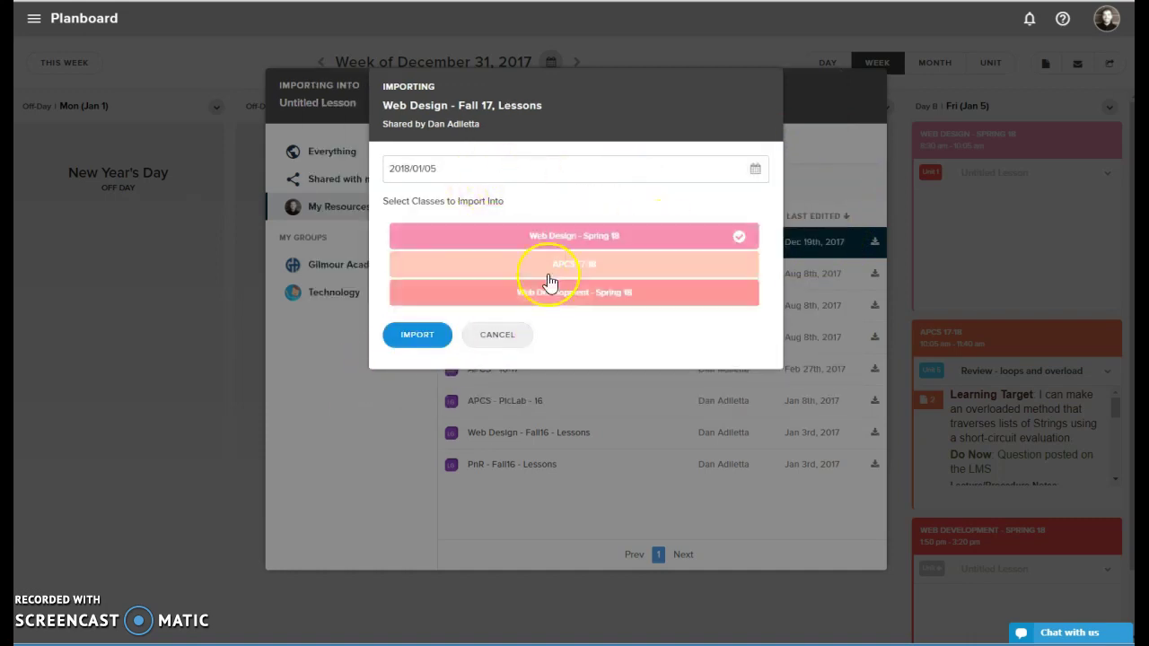
{"action": "left_click", "coordinate": [417, 337]}
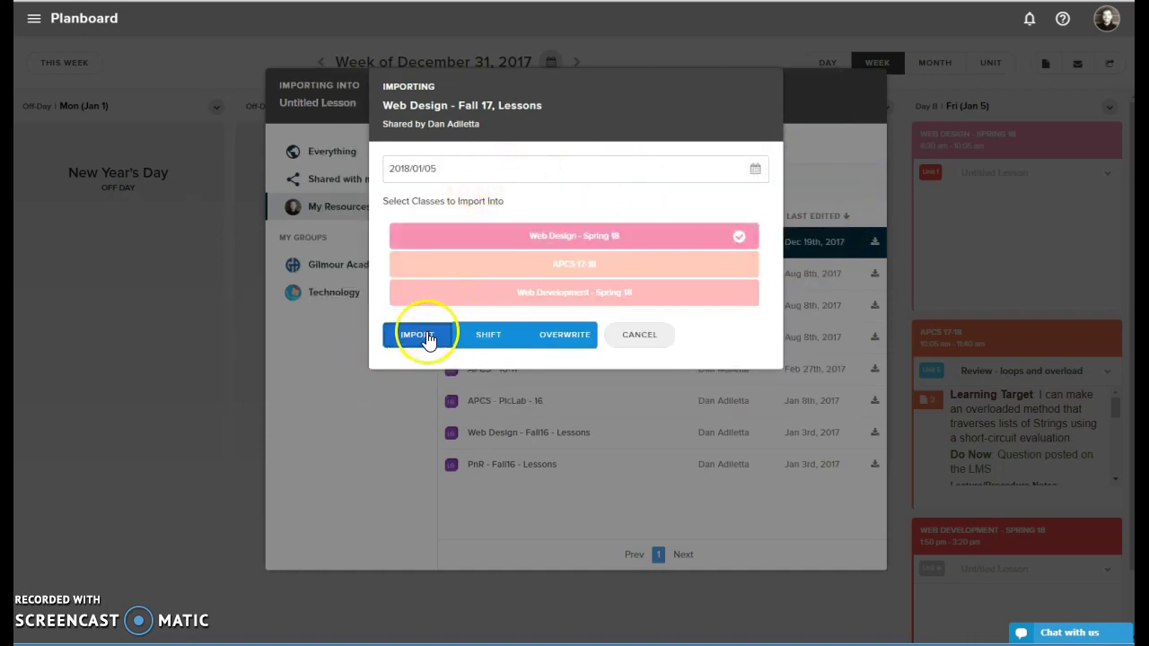
{"action": "left_click", "coordinate": [562, 345]}
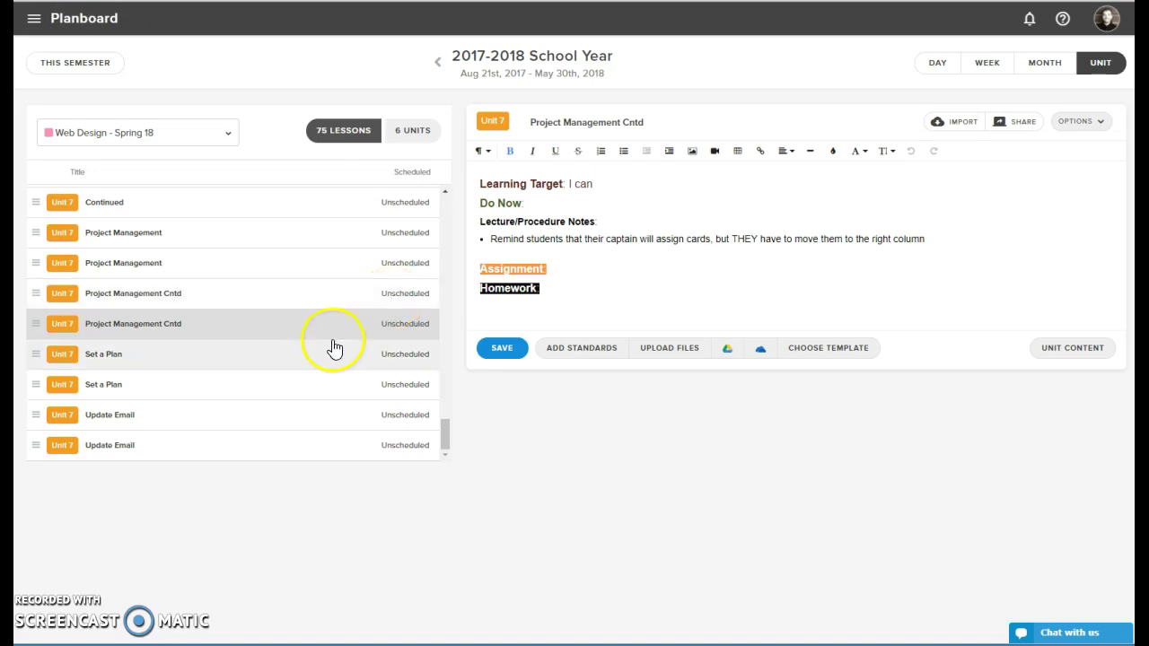
Clear the last of the unscheduled Unit 7 "Final Contd" lessons in the Web Design - Spring 18 lesson list
{"action": "scroll", "coordinate": [332, 347], "scroll_direction": "up", "scroll_amount": 5}
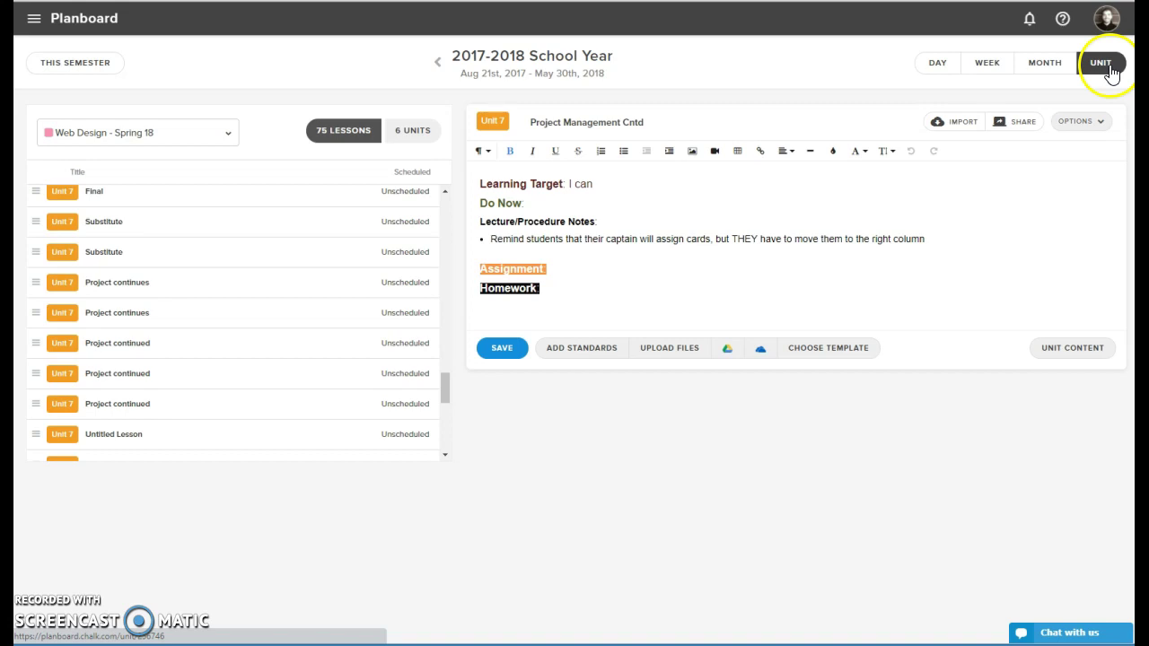
{"action": "left_click_drag", "start_coordinate": [442, 377], "coordinate": [450, 406]}
{"action": "left_click", "coordinate": [216, 308]}
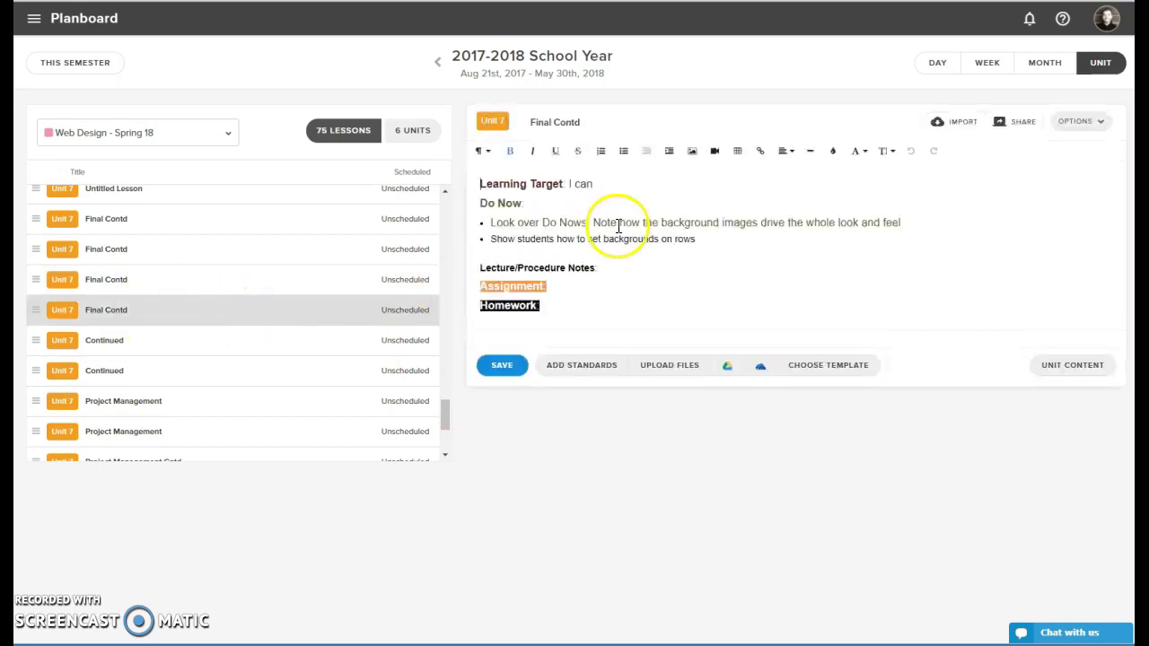
{"action": "left_click", "coordinate": [1083, 137]}
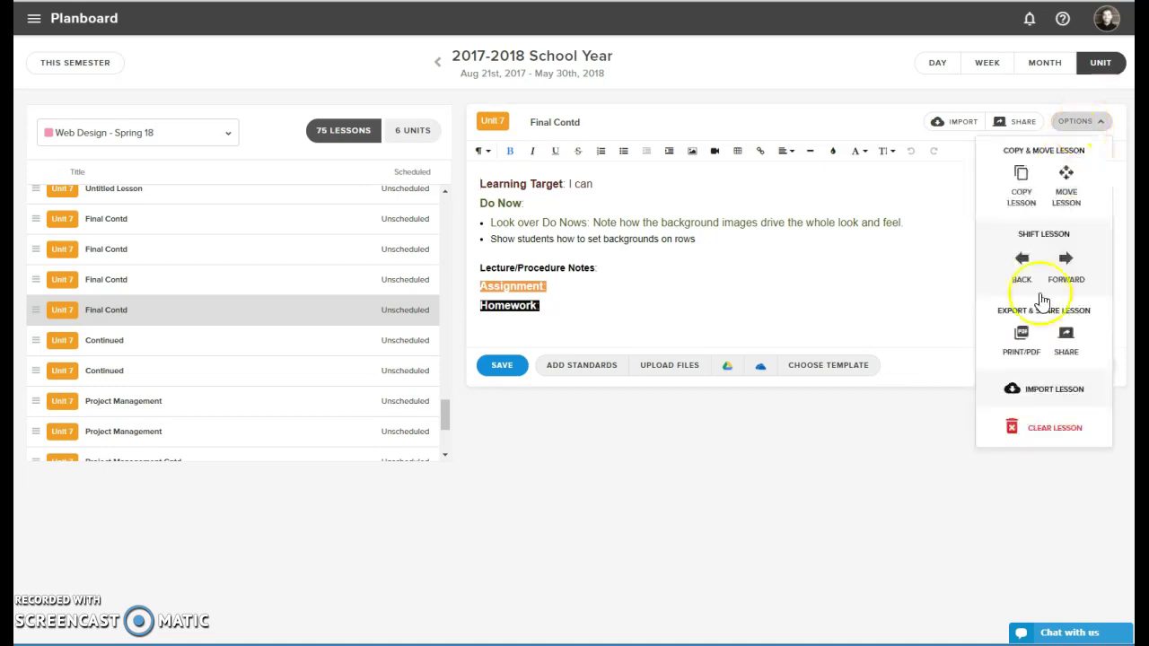
{"action": "left_click", "coordinate": [1026, 426]}
{"action": "left_click", "coordinate": [398, 200]}
{"action": "left_click", "coordinate": [420, 240]}
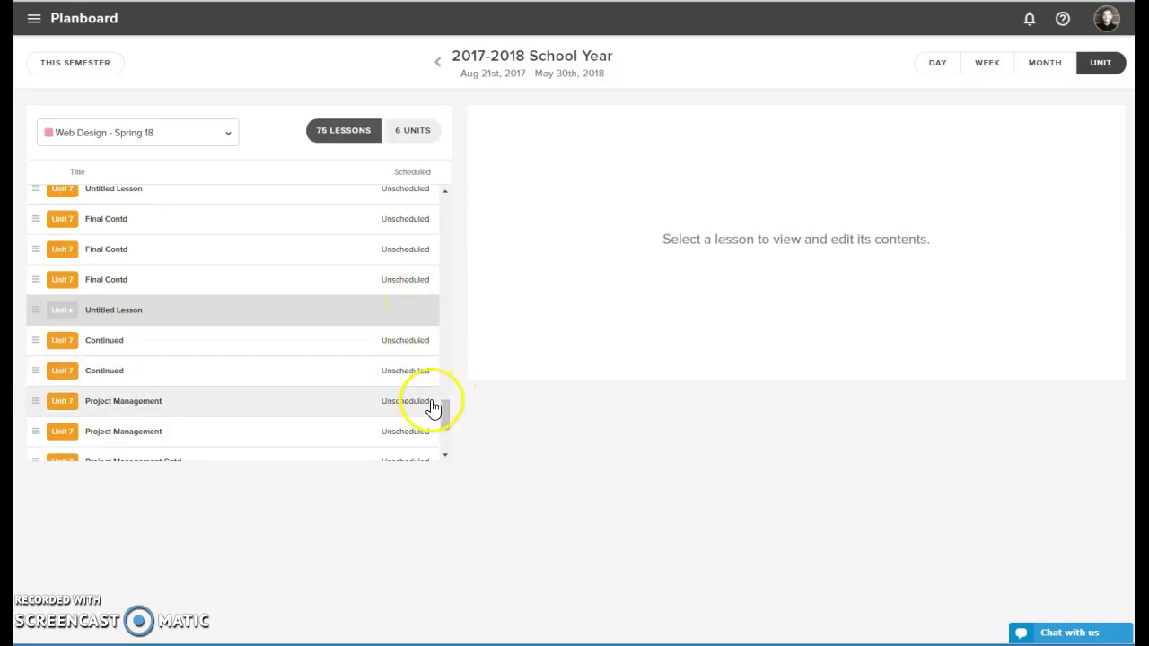
Open the Unit 1 "Welcome" lesson and review the scheduled dates of the Unit 1 and Unit 2 lessons
{"action": "left_click_drag", "start_coordinate": [442, 411], "coordinate": [460, 232]}
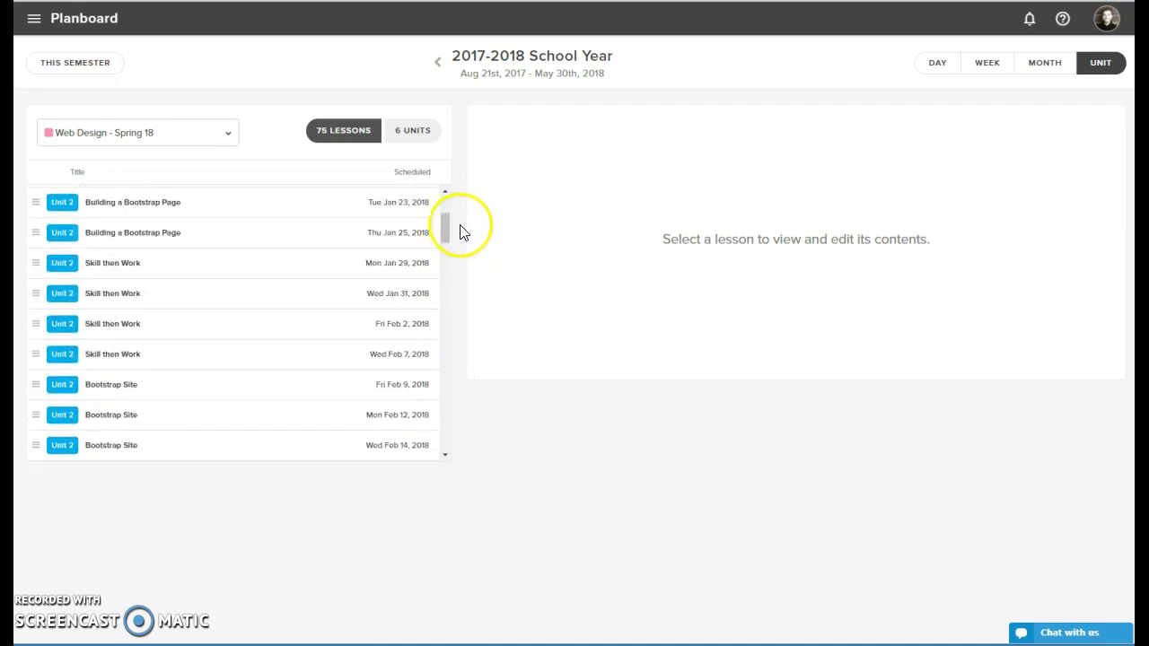
{"action": "scroll", "coordinate": [200, 243], "scroll_direction": "up", "scroll_amount": 2}
{"action": "left_click", "coordinate": [184, 237]}
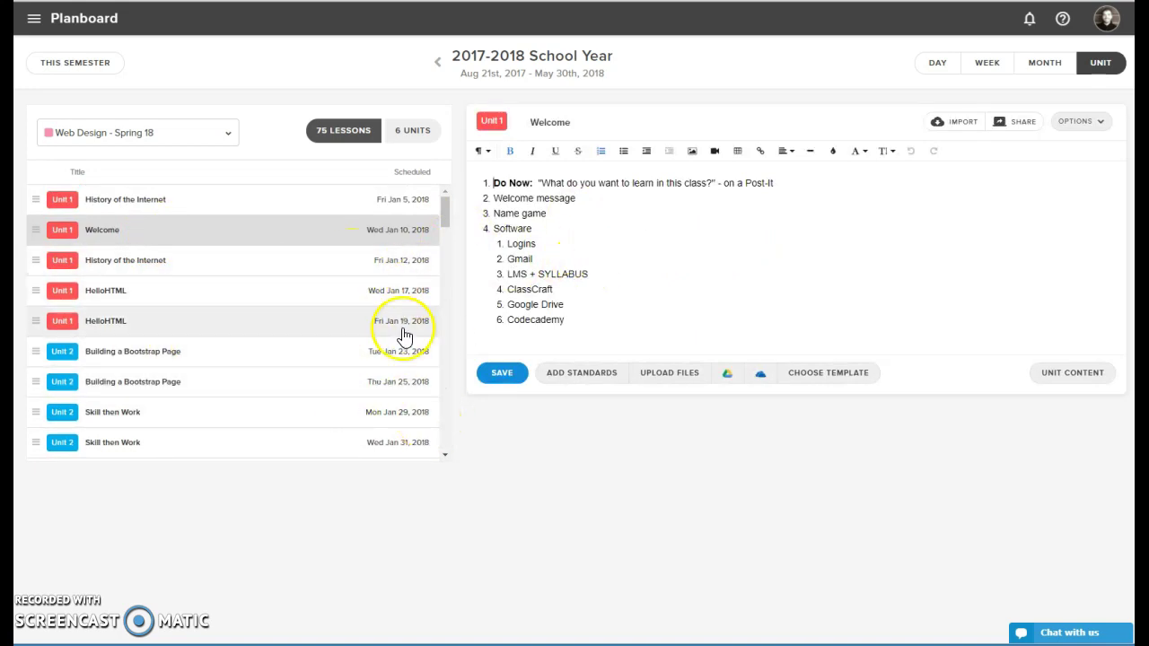
{"action": "mouse_move", "coordinate": [449, 226]}
{"action": "left_mouse_down"}
{"action": "mouse_move", "coordinate": [433, 404]}
{"action": "mouse_move", "coordinate": [453, 219]}
{"action": "left_mouse_up"}
{"action": "scroll", "coordinate": [216, 341], "scroll_direction": "down", "scroll_amount": 3}
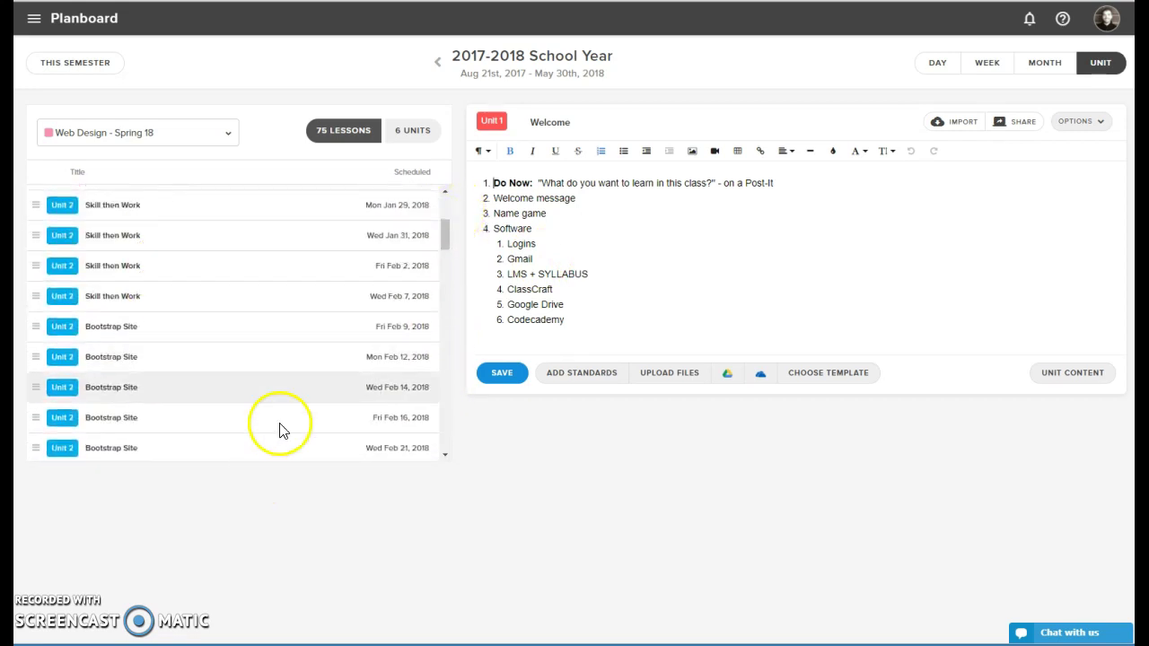
{"action": "scroll", "coordinate": [216, 359], "scroll_direction": "up", "scroll_amount": 3}
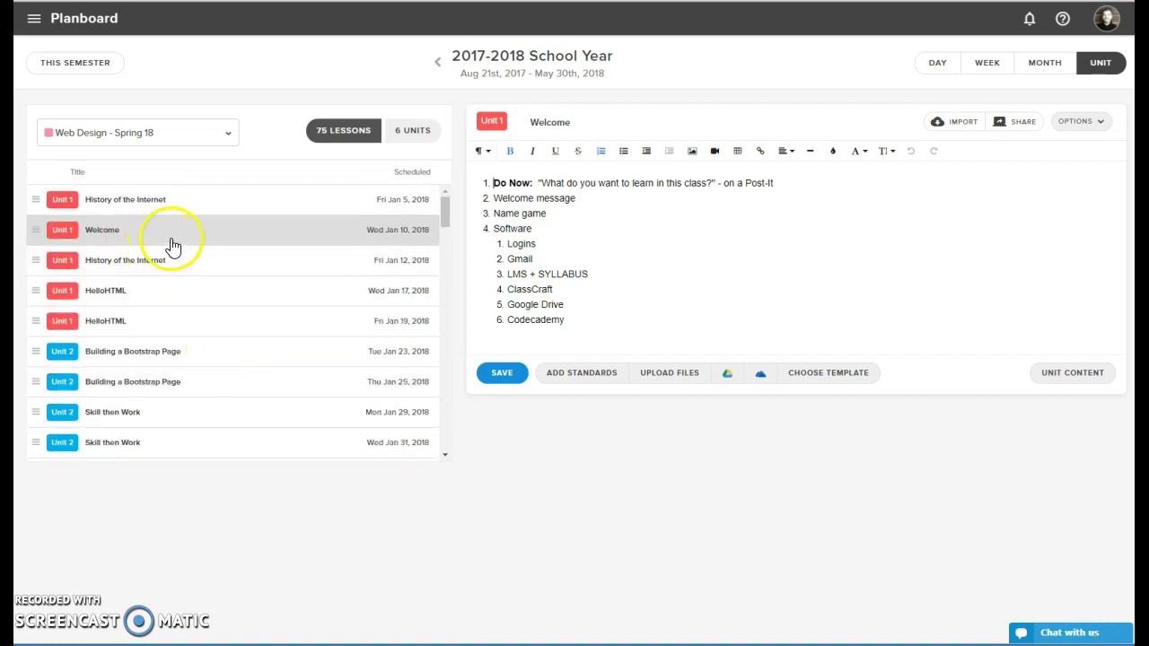